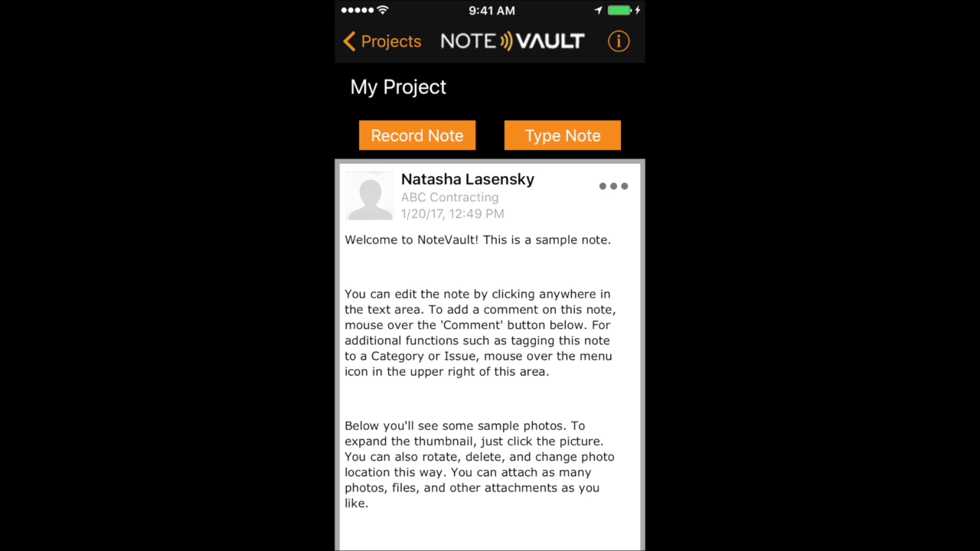
# Record a voice note in My Project, attach an existing construction site photo from the camera roll, and open the note's options.
pyautogui.click(418, 136)
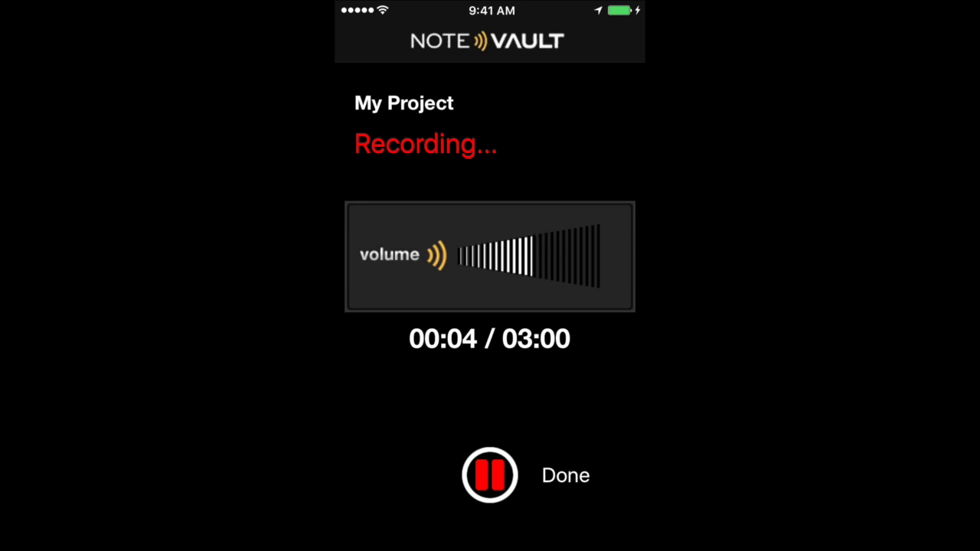
pyautogui.click(566, 475)
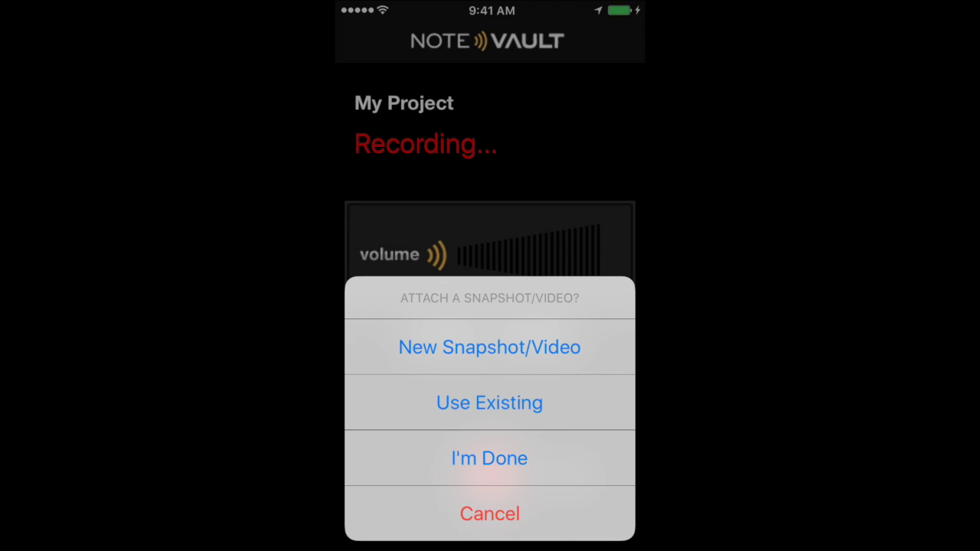
pyautogui.click(489, 403)
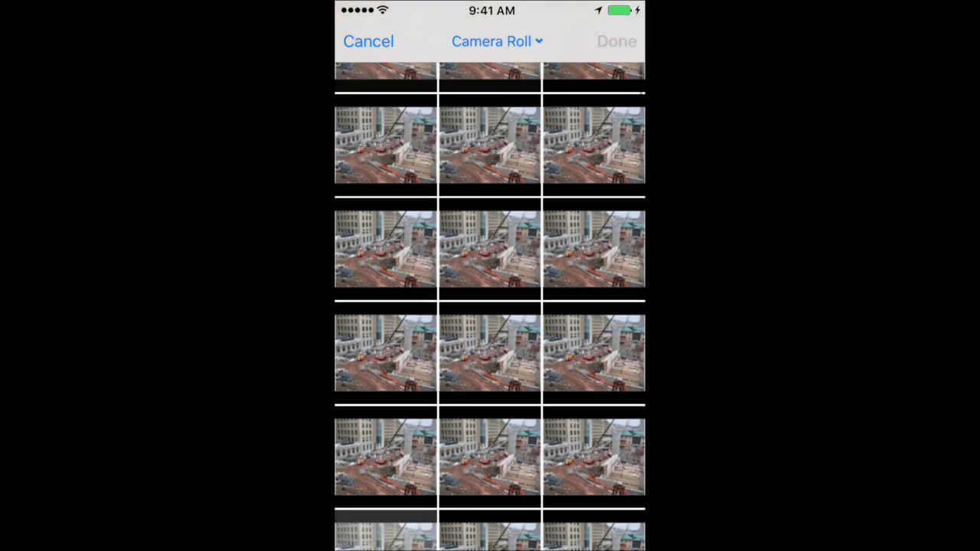
pyautogui.click(386, 498)
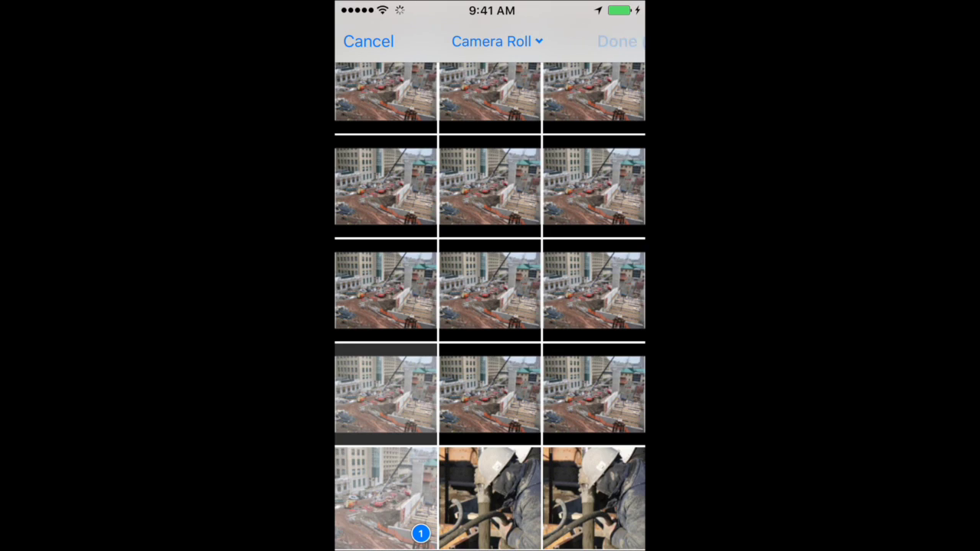
pyautogui.click(617, 42)
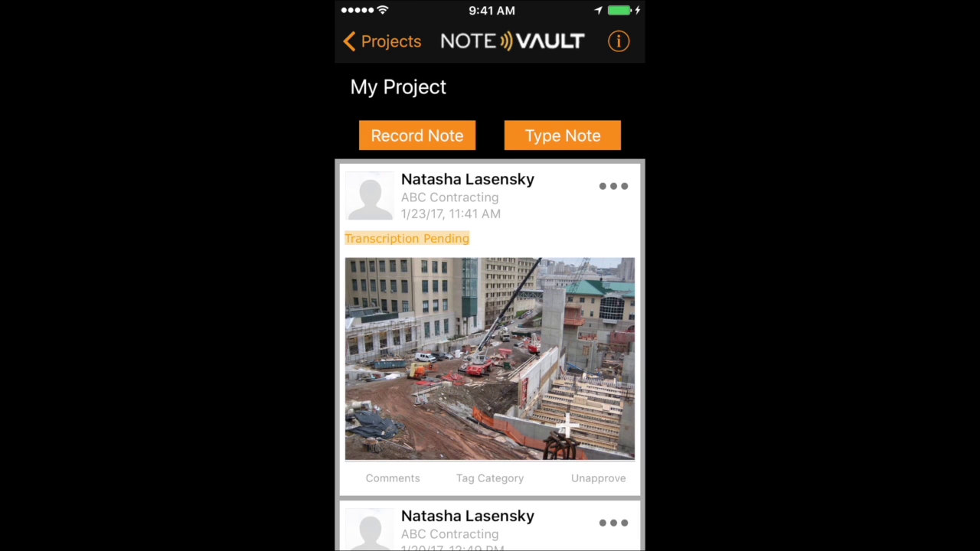
pyautogui.click(614, 186)
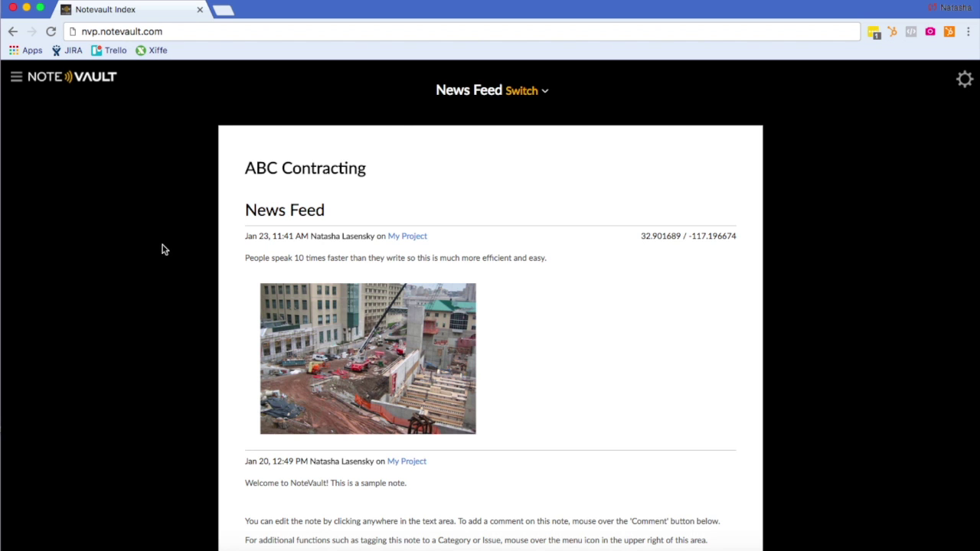
# Review the news feed in the NoteVault web app in the browser and switch to the My Project daily report.
pyautogui.scroll(-5, 160, 260)
pyautogui.scroll(5, 160, 260)
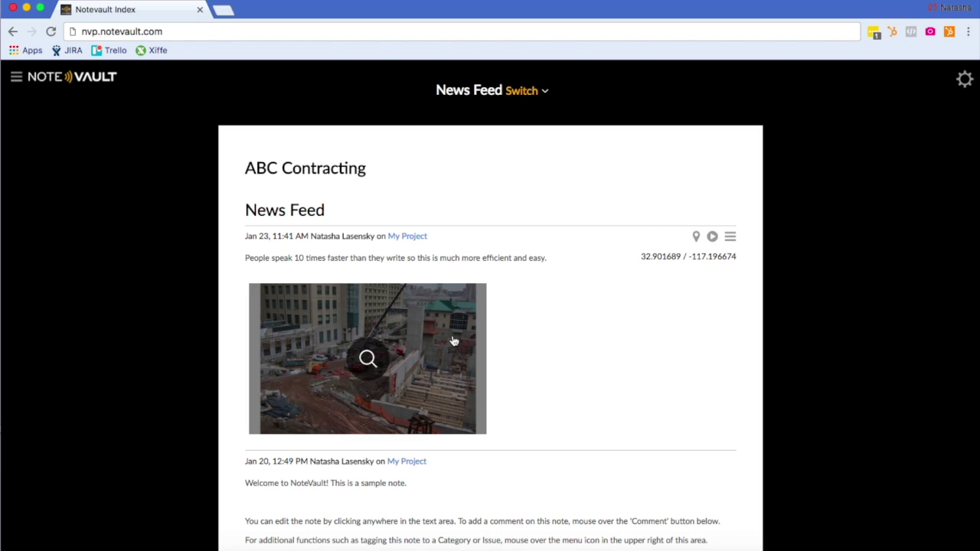
pyautogui.moveTo(555, 261)
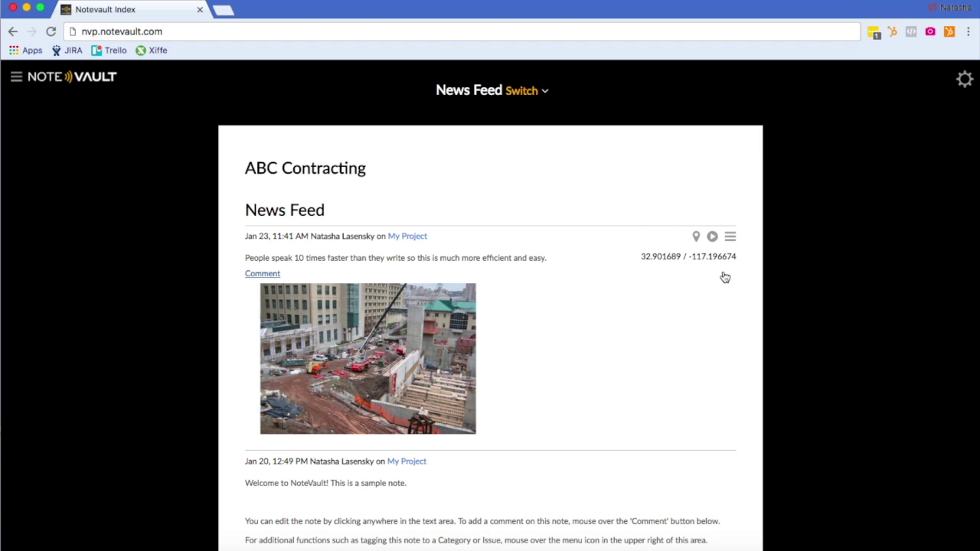
pyautogui.click(539, 92)
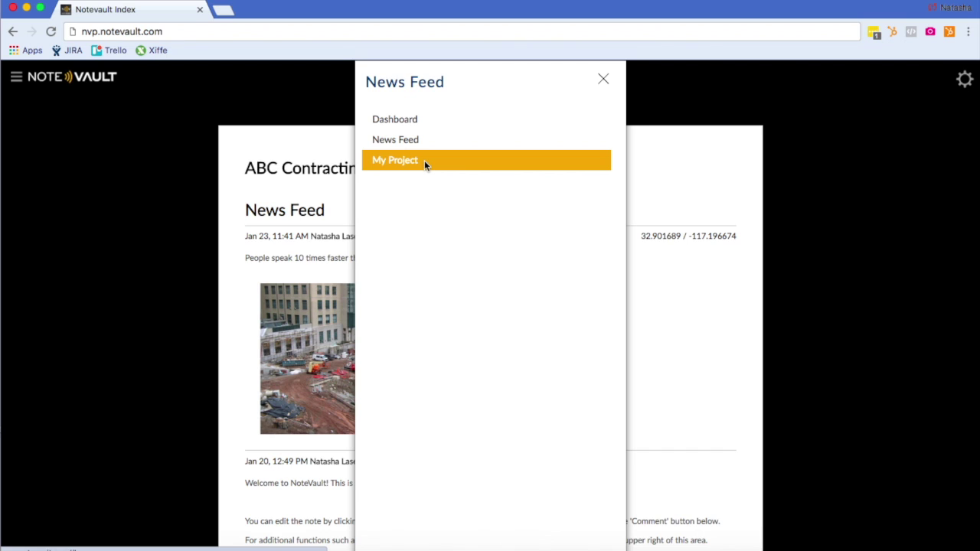
pyautogui.click(402, 160)
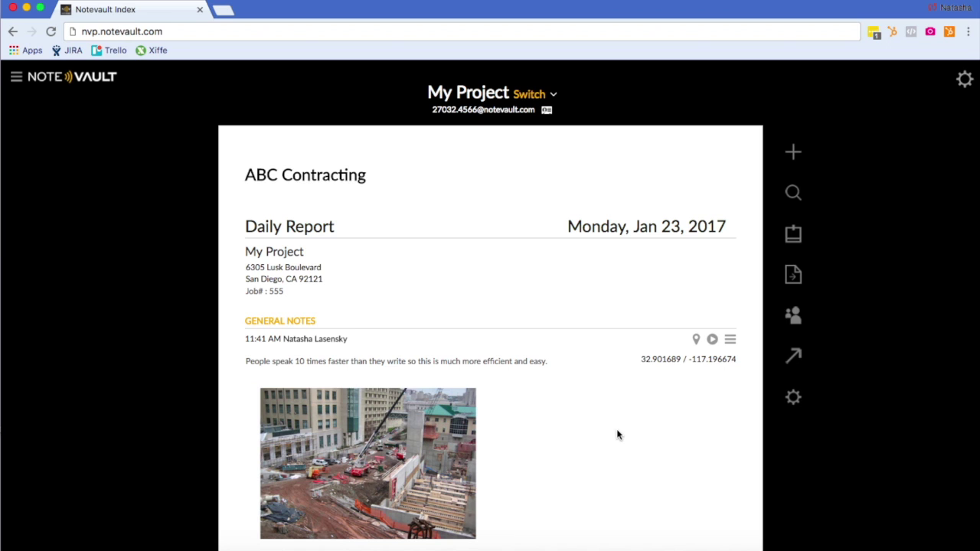
# Check the January 2017 report calendar for the days that contain notes, and close it.
pyautogui.moveTo(648, 233)
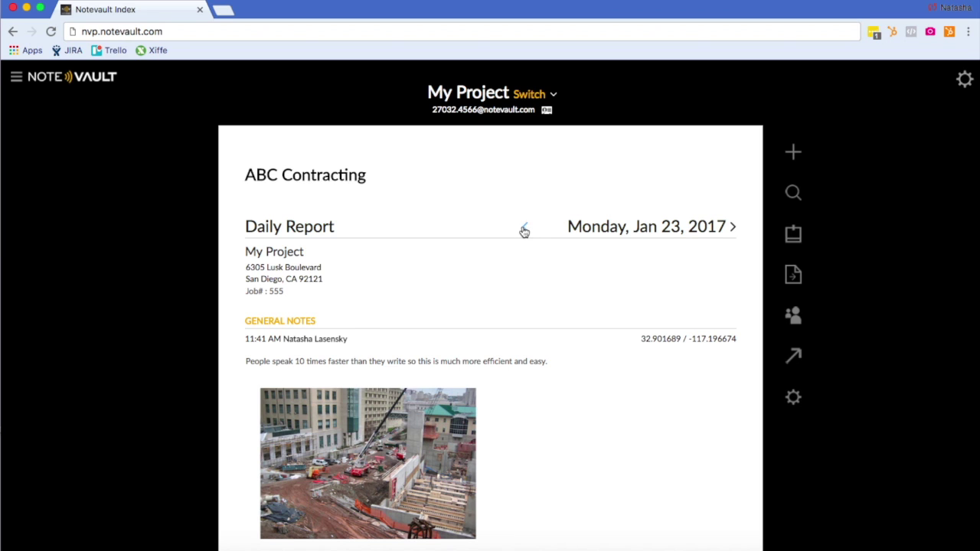
pyautogui.click(800, 240)
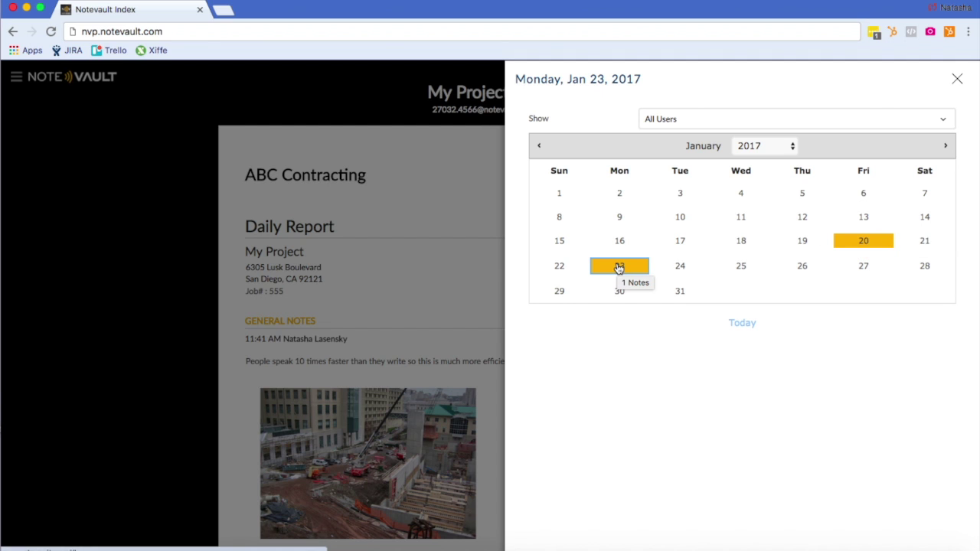
pyautogui.click(957, 79)
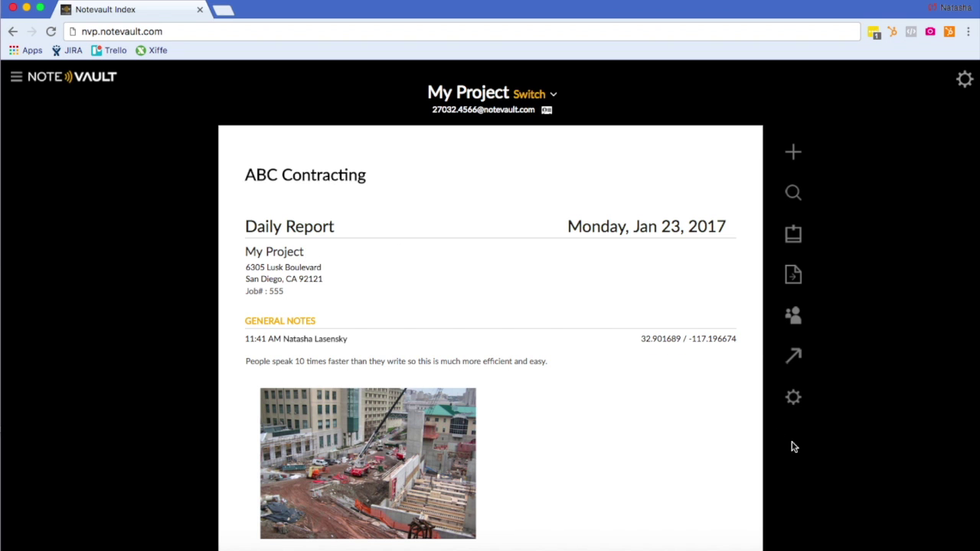
# Change the project name to ABC Elementary School in the project address settings.
pyautogui.click(795, 397)
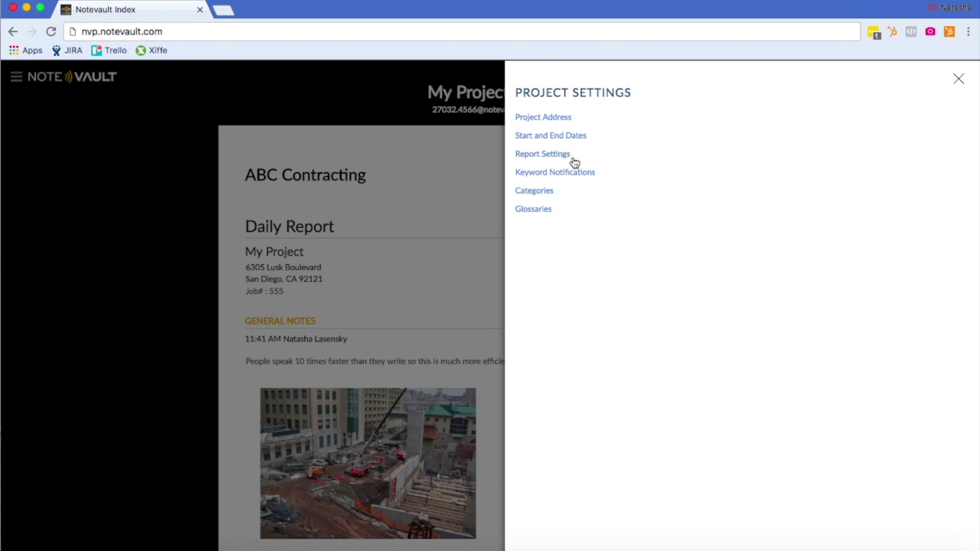
pyautogui.click(555, 119)
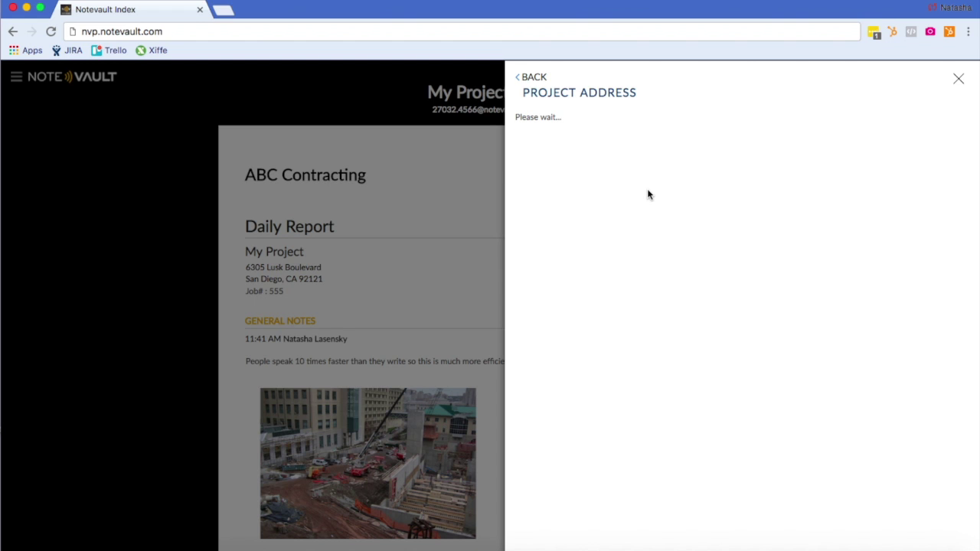
pyautogui.click(752, 127)
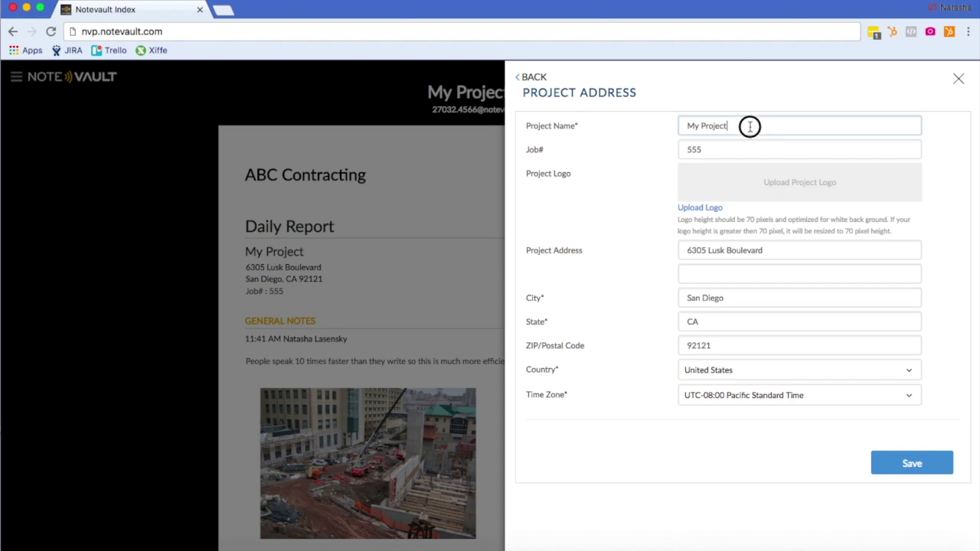
pyautogui.hotkey('shift', 'Left')
pyautogui.hotkey('shift', 'Left')
pyautogui.hotkey('shift', 'Left')
pyautogui.hotkey('shift', 'Left')
pyautogui.hotkey('shift', 'Left')
pyautogui.hotkey('shift', 'Left')
pyautogui.hotkey('shift', 'Left')
pyautogui.hotkey('shift', 'Left')
pyautogui.hotkey('shift', 'Left')
pyautogui.hotkey('shift', 'Left')
pyautogui.write('ABC')
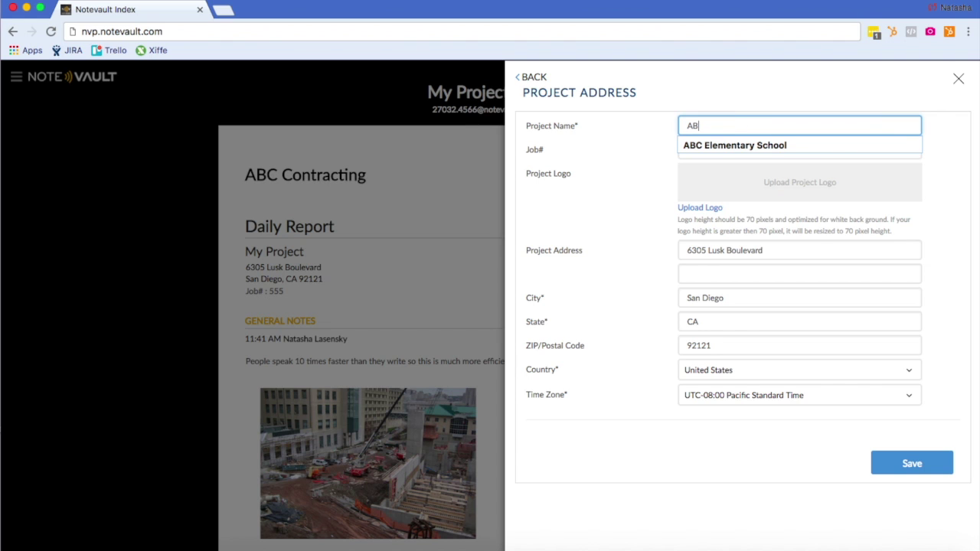
pyautogui.click(752, 143)
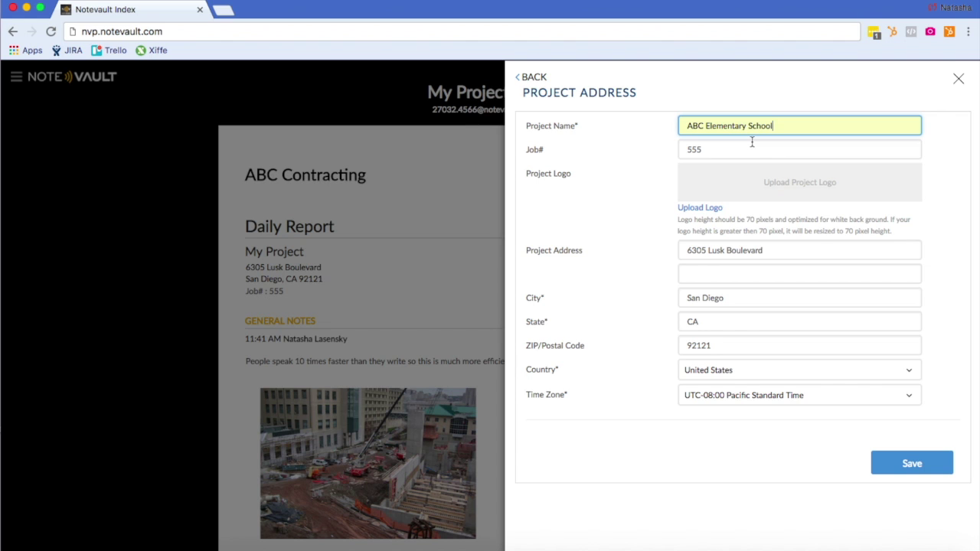
# Upload ABC CONTRACTING (3).png as the project logo and save the project address settings.
pyautogui.click(698, 208)
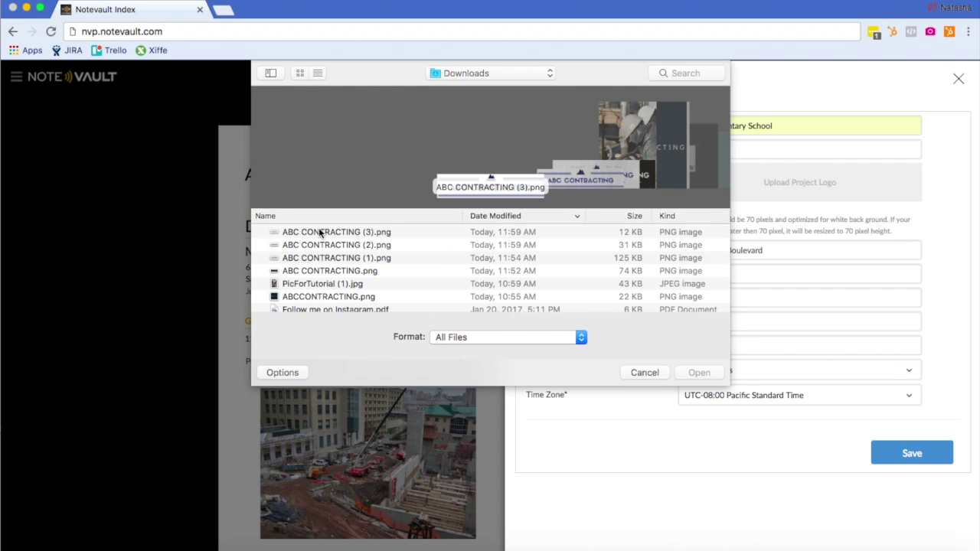
pyautogui.doubleClick(320, 232)
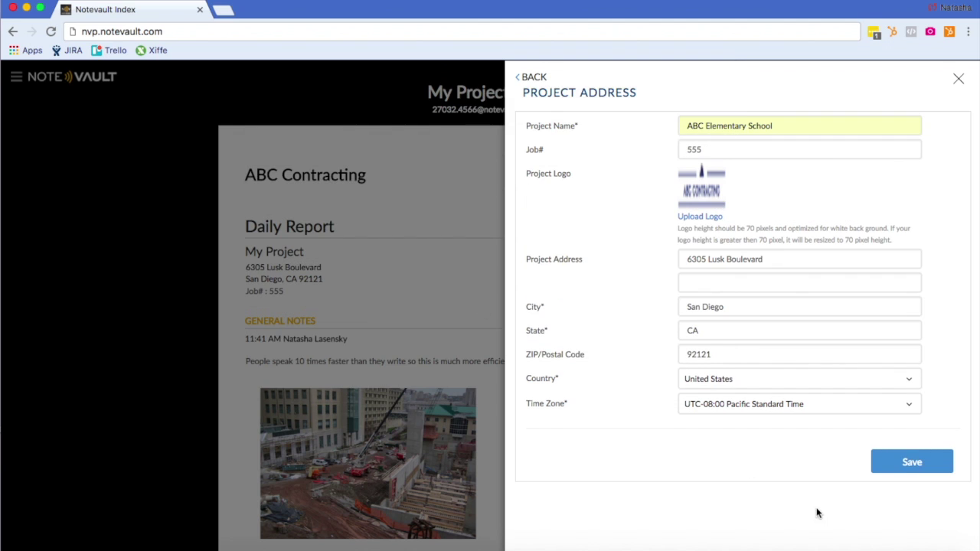
pyautogui.click(908, 467)
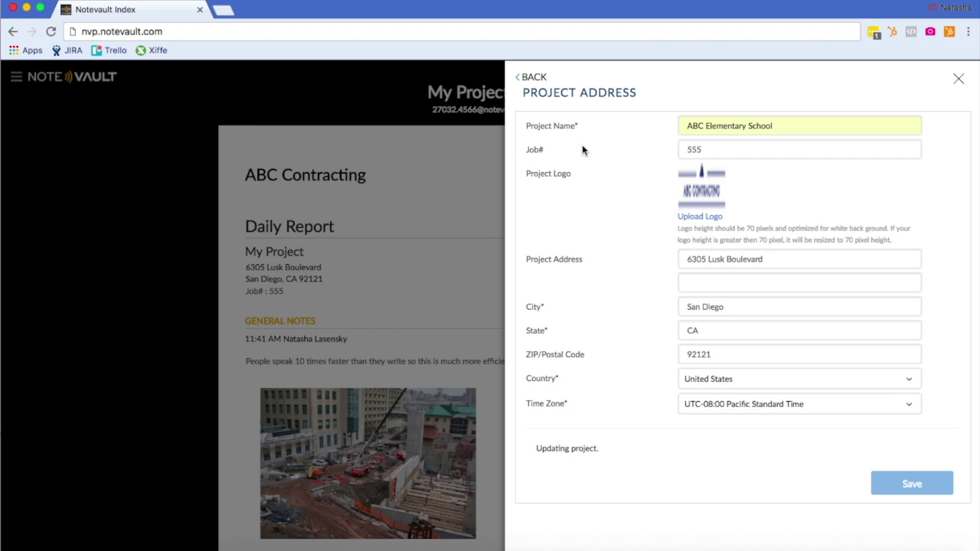
pyautogui.click(960, 78)
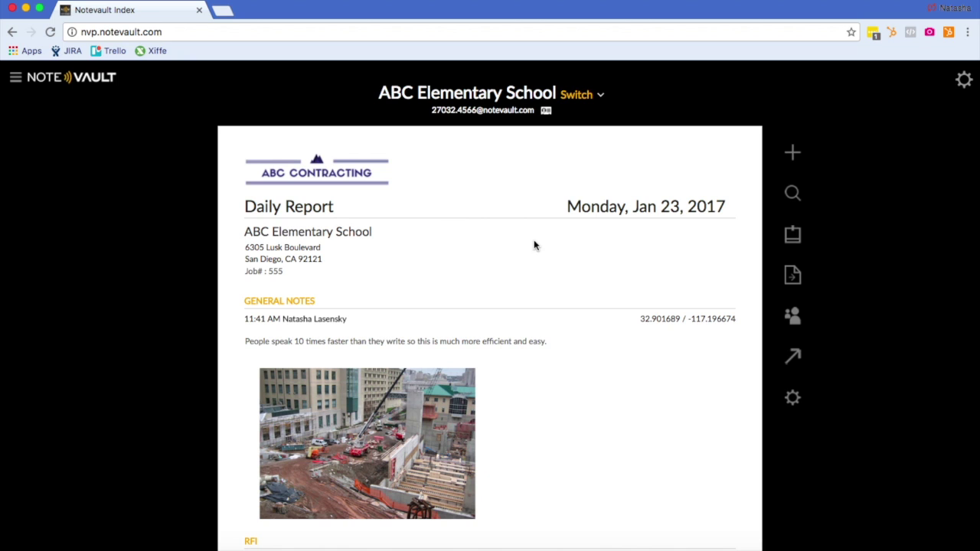
# Write a project note about the inspector's sign-off of East hall restroom plumbing, required handicap signage, the RFI sent to the architect and a possible delay.
pyautogui.click(796, 155)
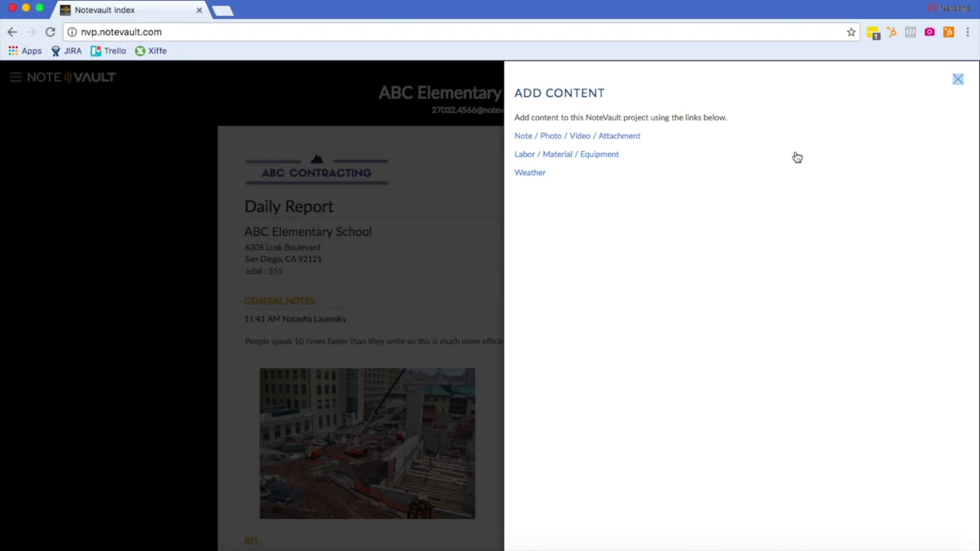
pyautogui.click(601, 140)
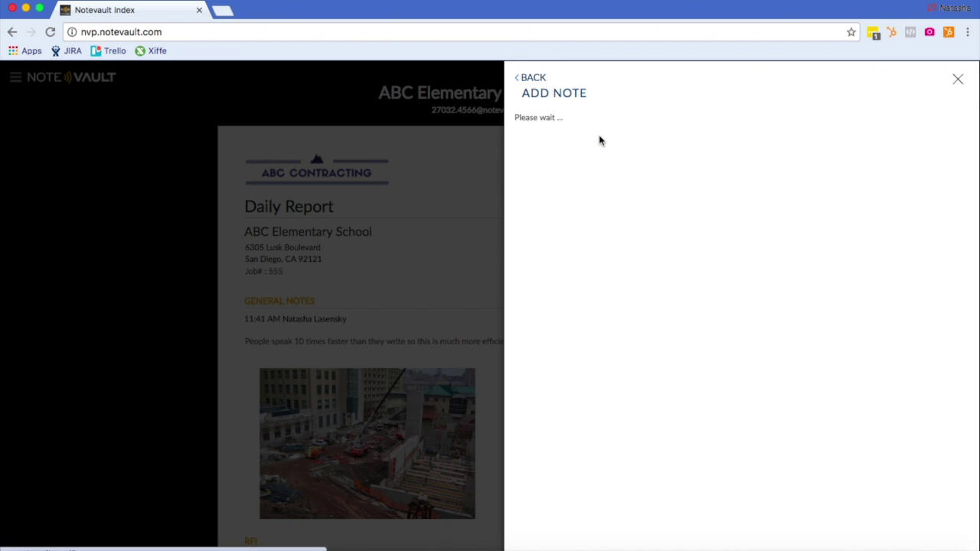
pyautogui.click(611, 161)
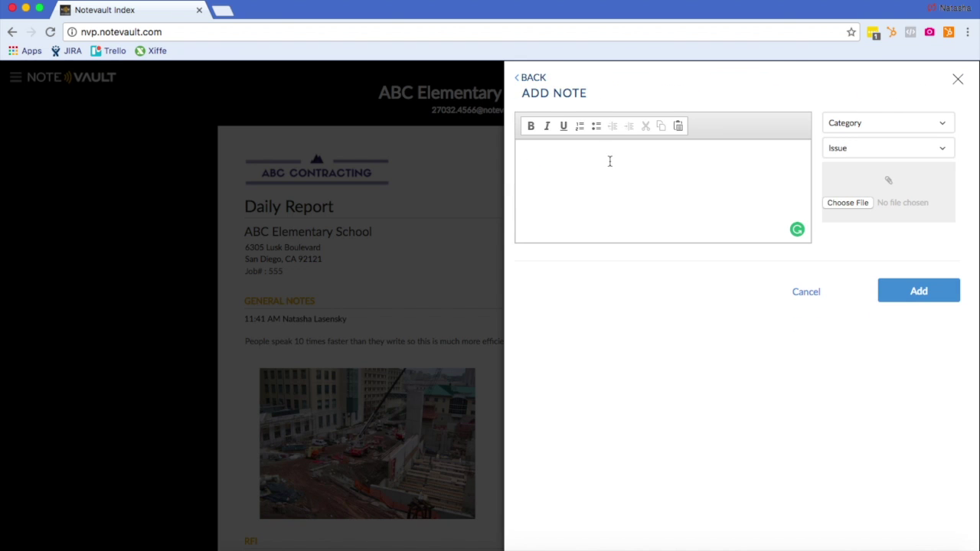
pyautogui.write('The building inspector came by and signed off the rough plumbing in the East hall restrooms. He mentioned that we need to provide the handicap signage according to the new ordinance. I sent an RFI to the architect to provide updated sign specifications. This could cause a delay.')
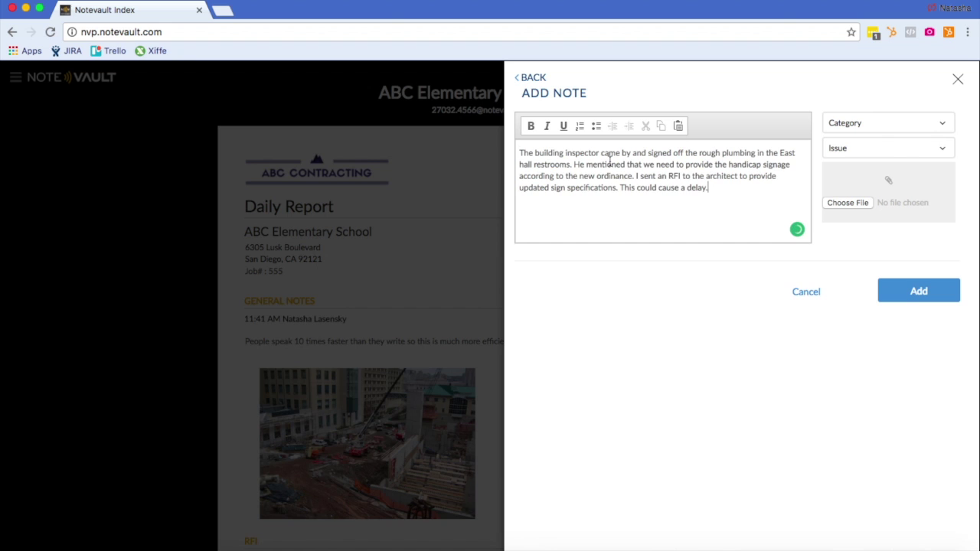
# Attach PicForTutorial.jpg to the note and add it to the report under the RFI category.
pyautogui.click(846, 204)
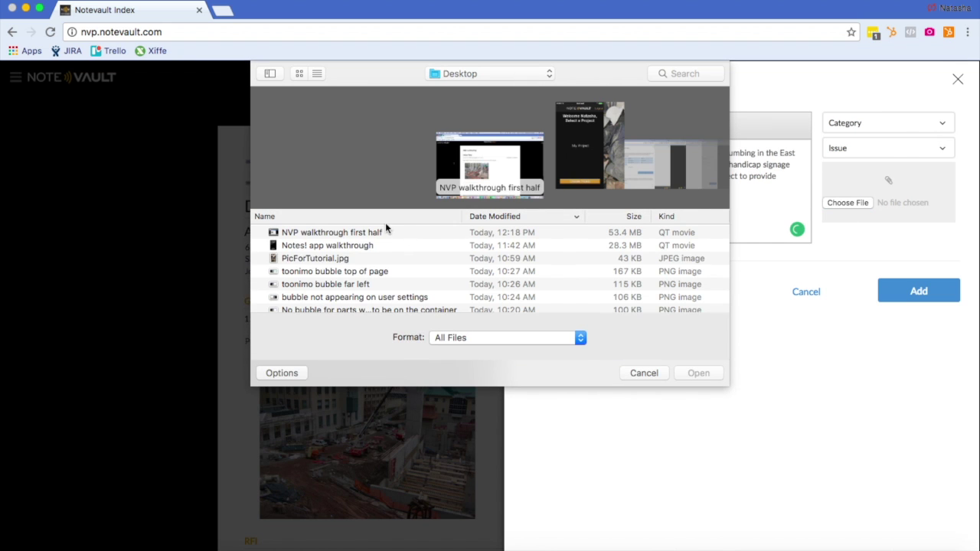
pyautogui.doubleClick(367, 258)
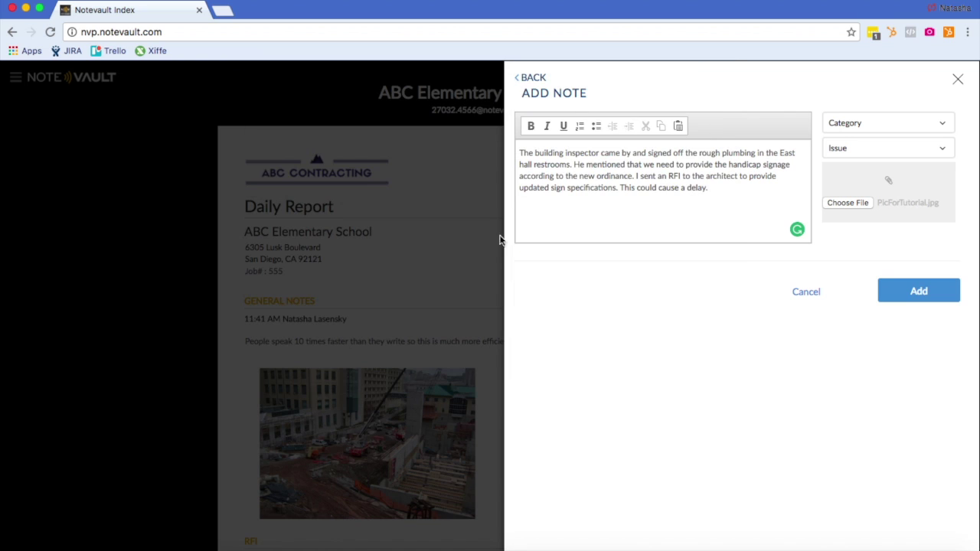
pyautogui.click(945, 123)
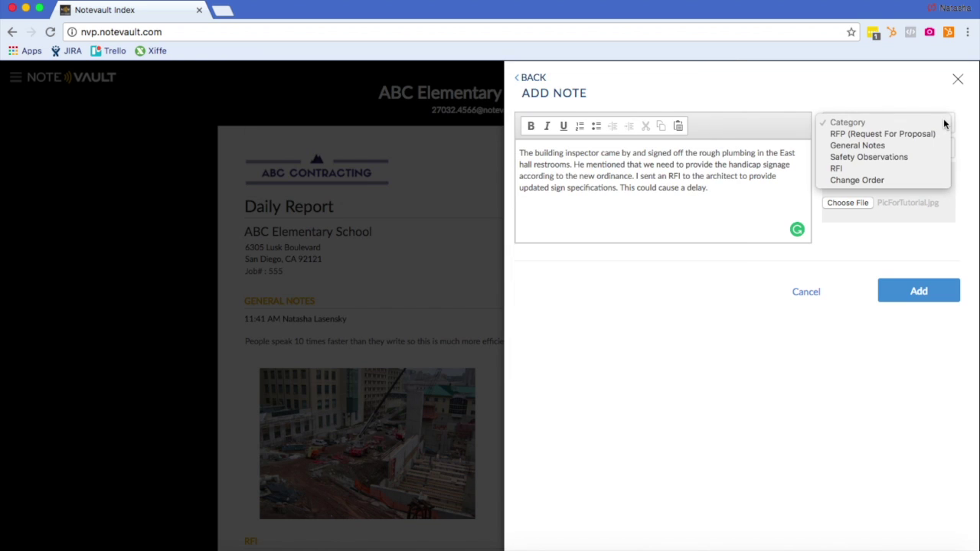
pyautogui.click(900, 169)
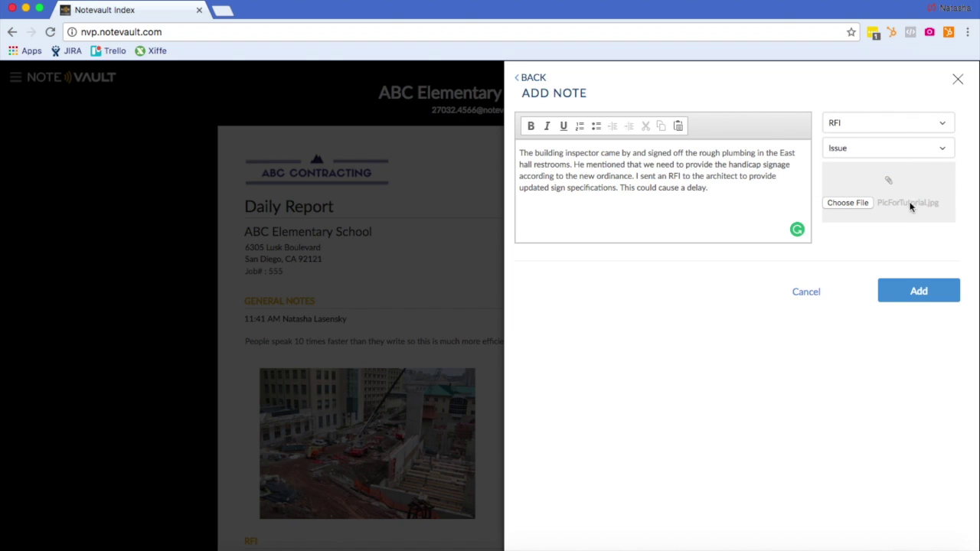
pyautogui.click(919, 290)
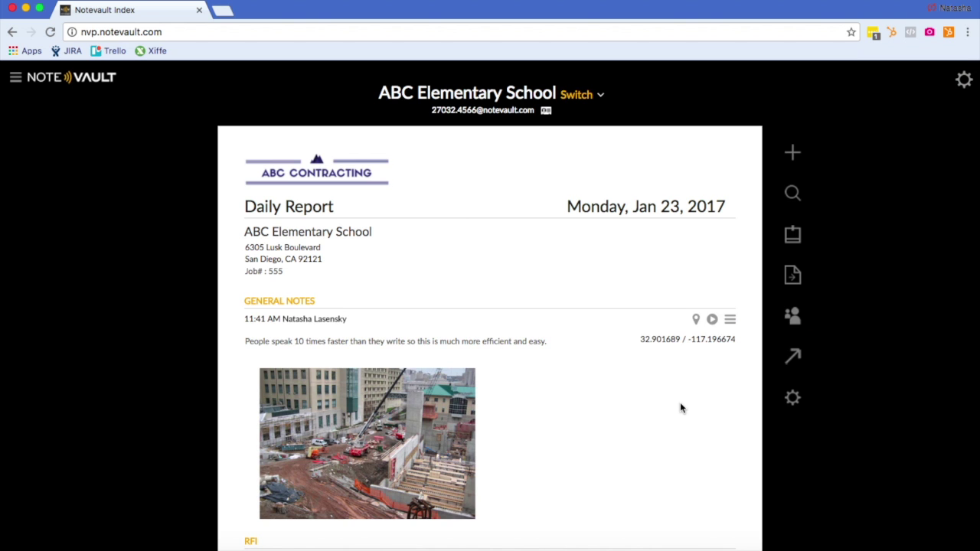
# Find the 12:25 PM note in the daily report's RFI section and open its options.
pyautogui.scroll(-4, 681, 406)
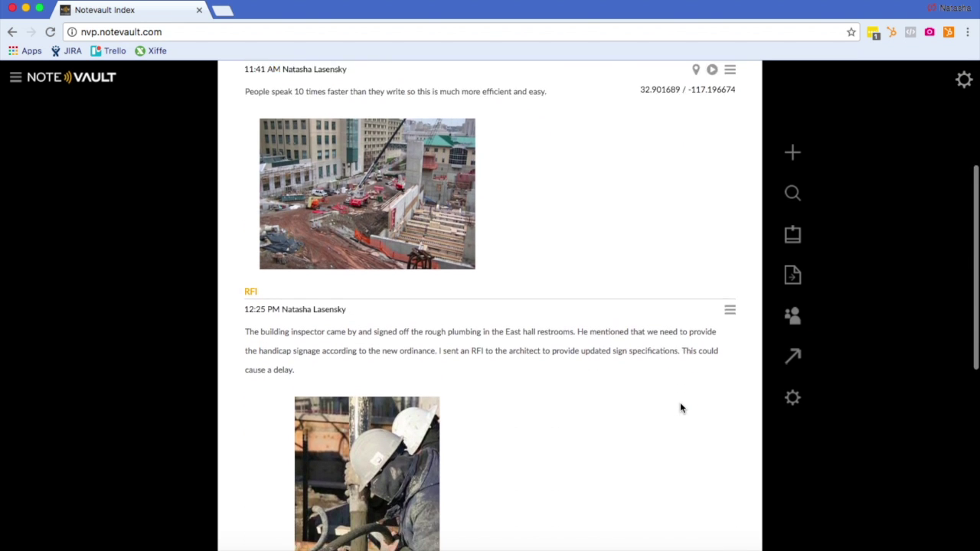
pyautogui.scroll(-3, 681, 407)
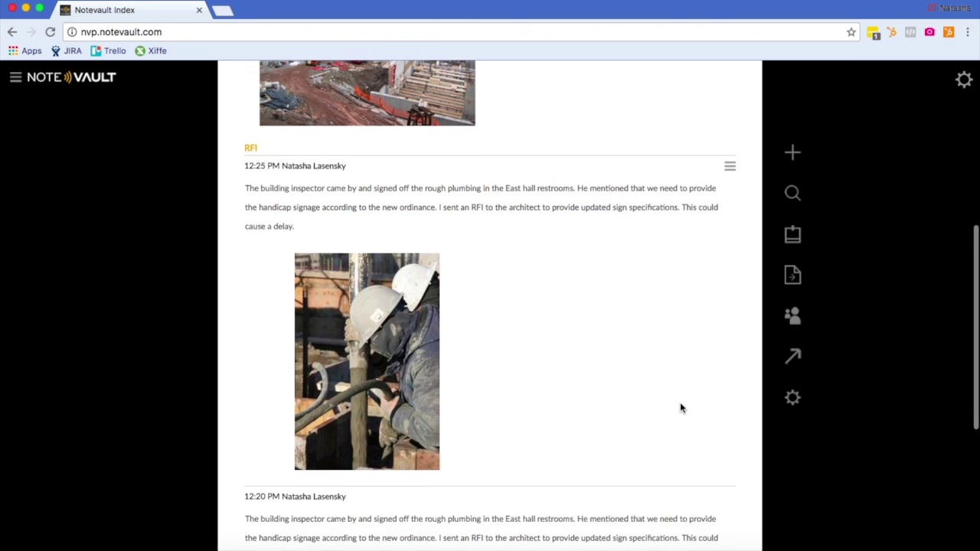
pyautogui.scroll(1, 680, 408)
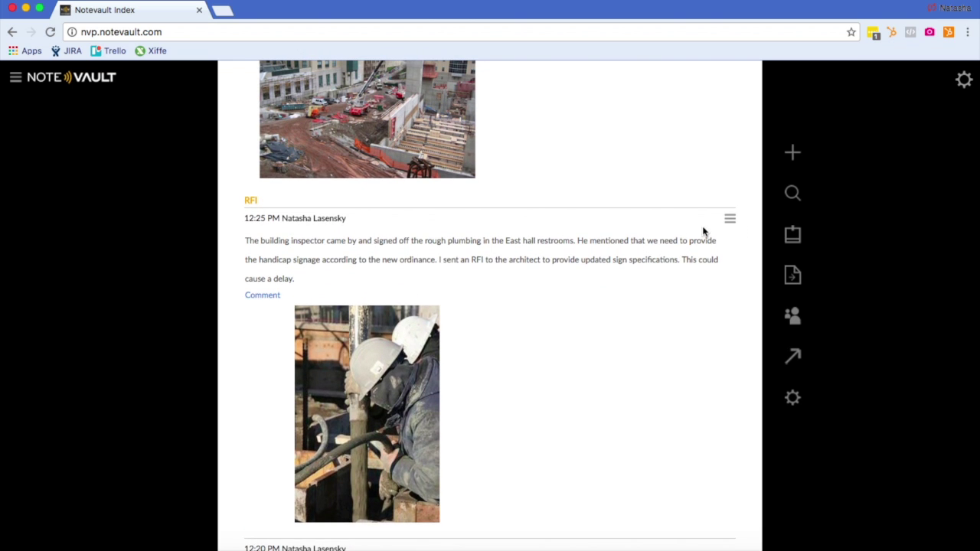
pyautogui.click(730, 220)
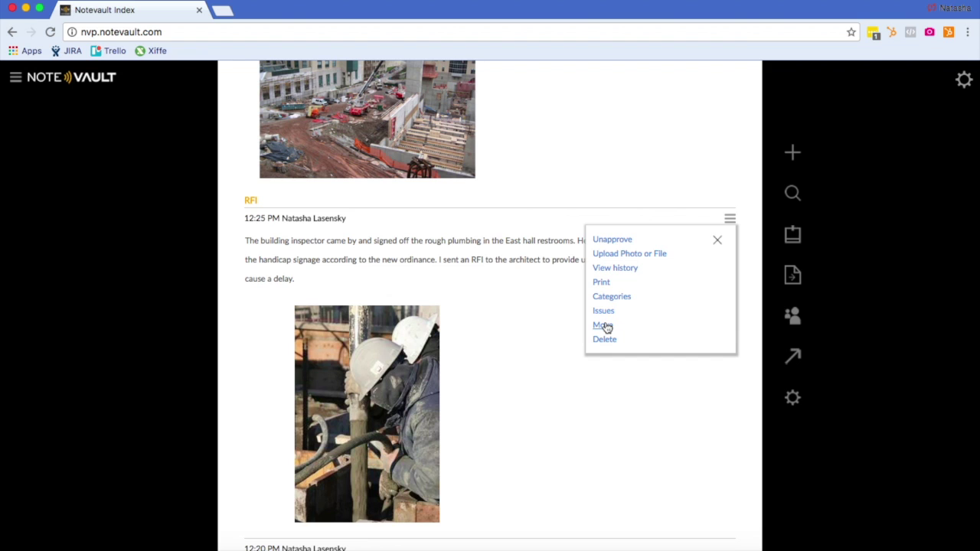
# Close the options of the 12:25 PM RFI note, open its text in the editor and save it.
pyautogui.click(522, 304)
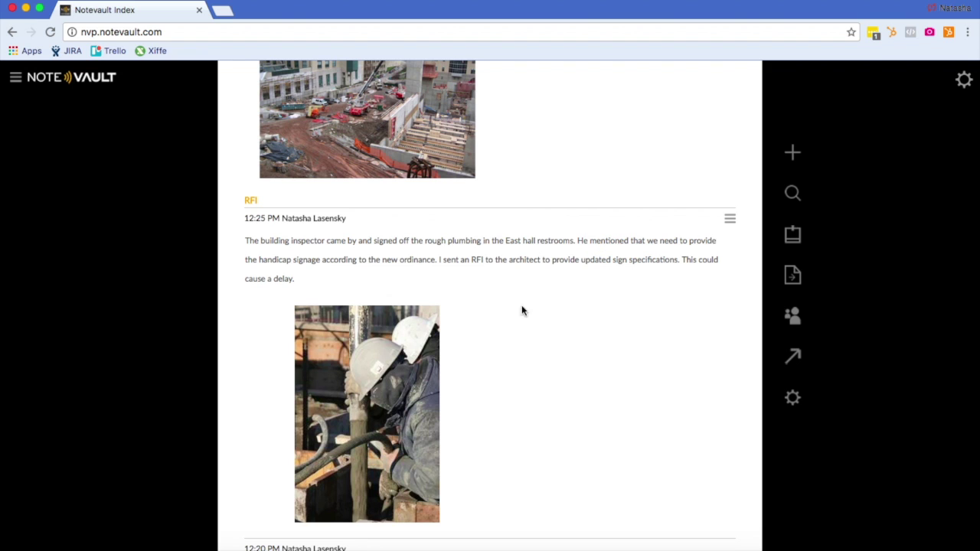
pyautogui.click(538, 259)
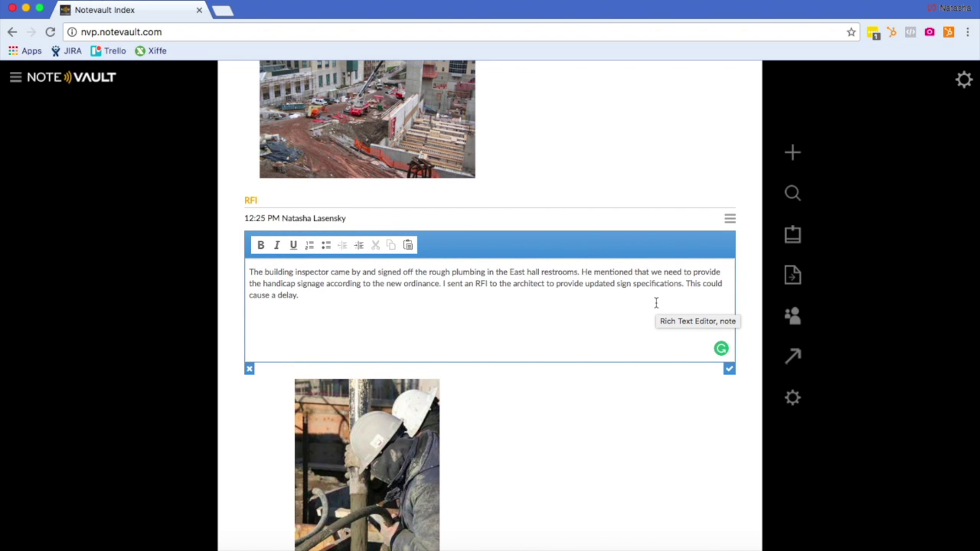
pyautogui.click(730, 370)
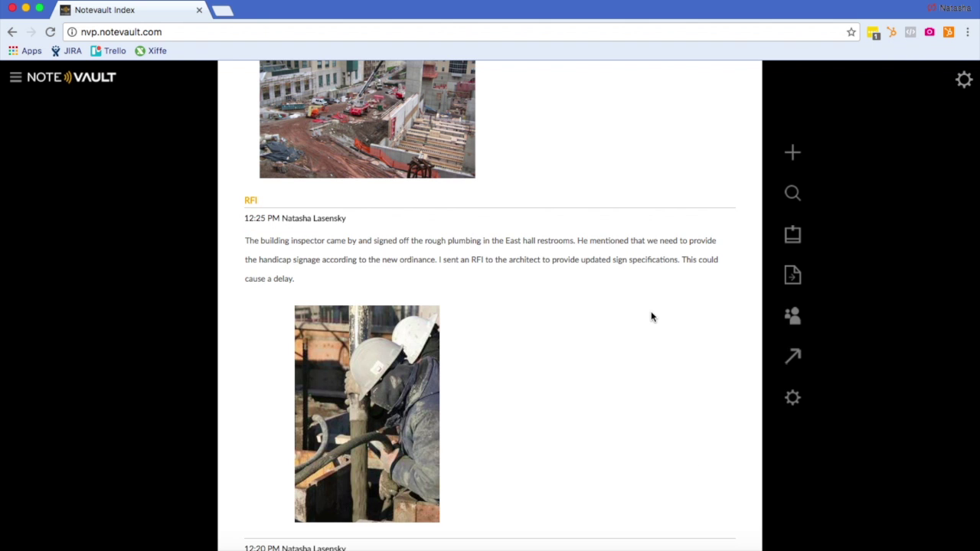
# Start a new labor, material and equipment shift report for Monday, January 23 2017 and expand its labor section.
pyautogui.scroll(5, 650, 306)
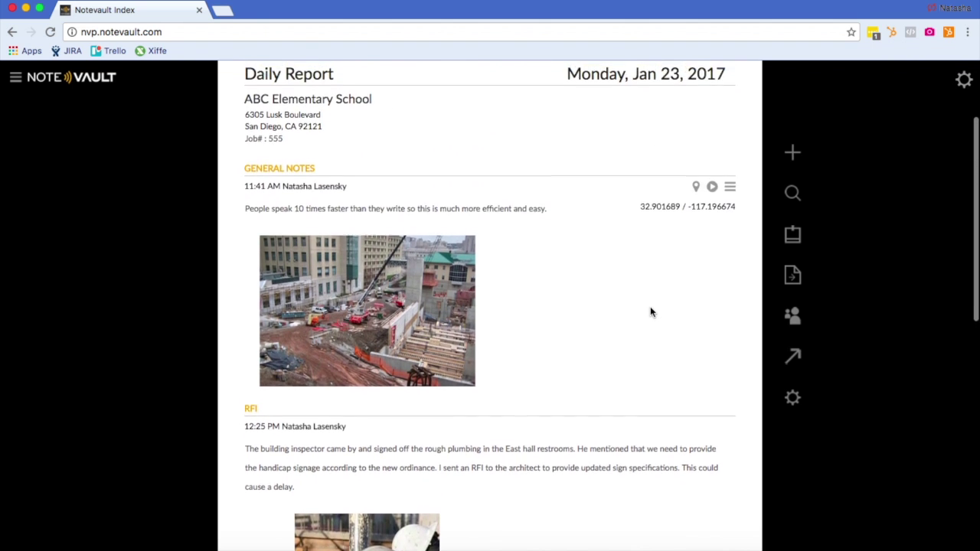
pyautogui.scroll(4, 650, 308)
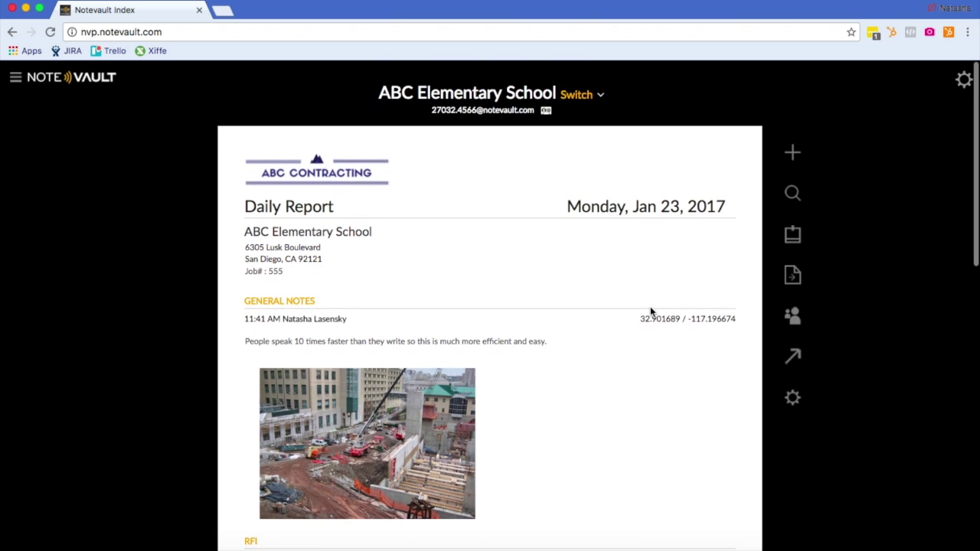
pyautogui.click(792, 155)
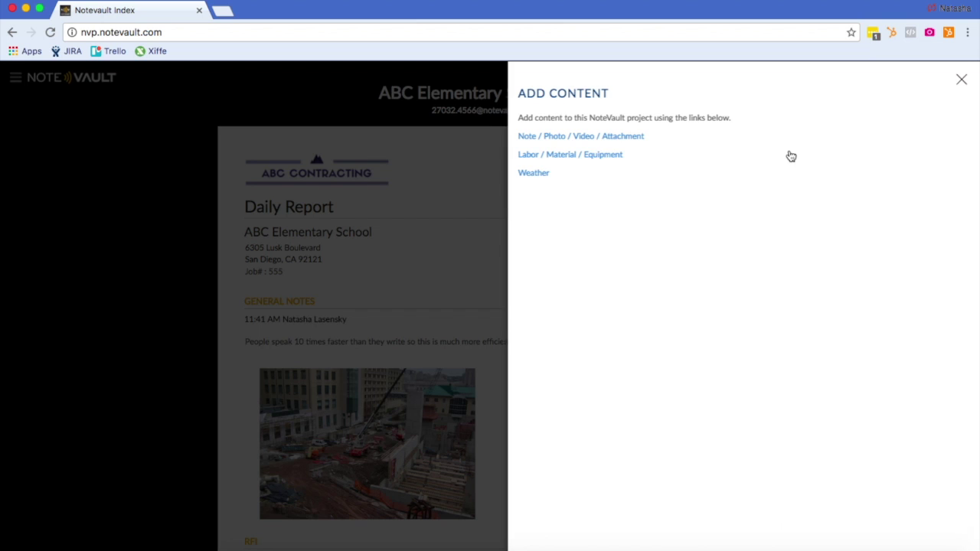
pyautogui.click(587, 156)
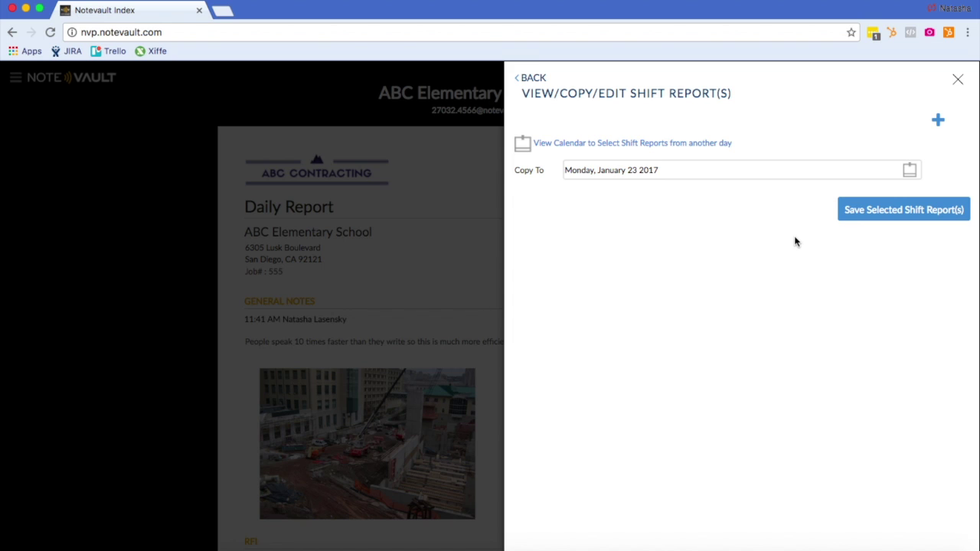
pyautogui.click(938, 120)
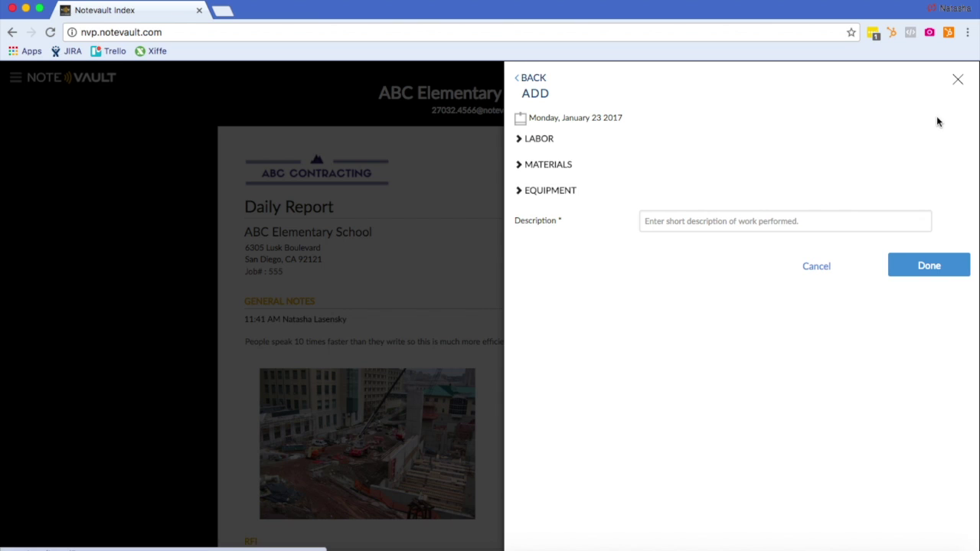
pyautogui.click(519, 140)
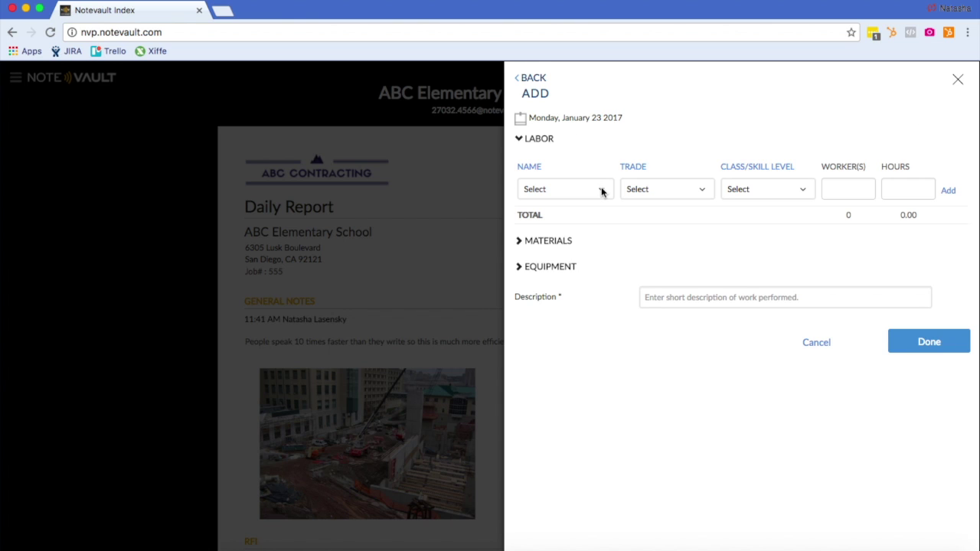
# Examine the trade, class/skill level and name choices for labor entries, and look at the editable personnel list.
pyautogui.click(700, 190)
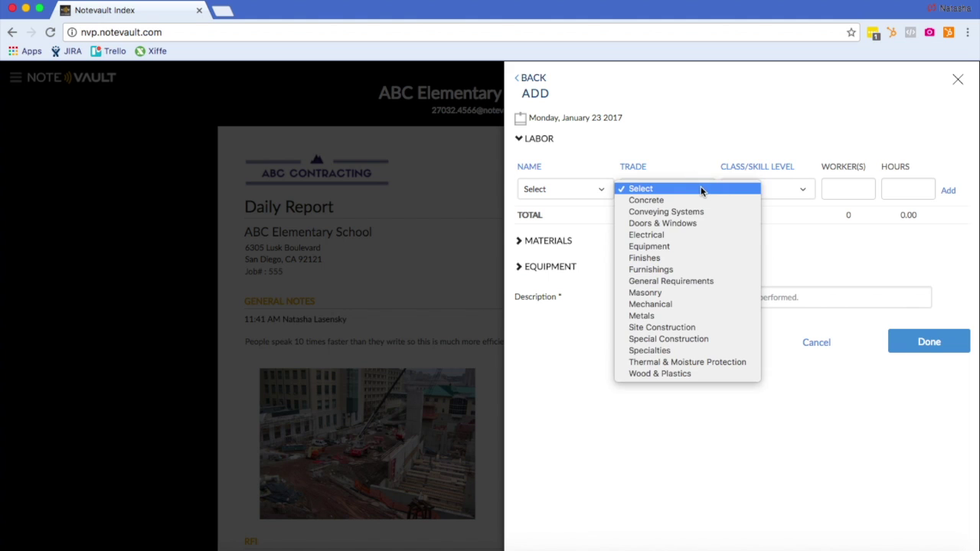
pyautogui.click(802, 188)
pyautogui.click(802, 189)
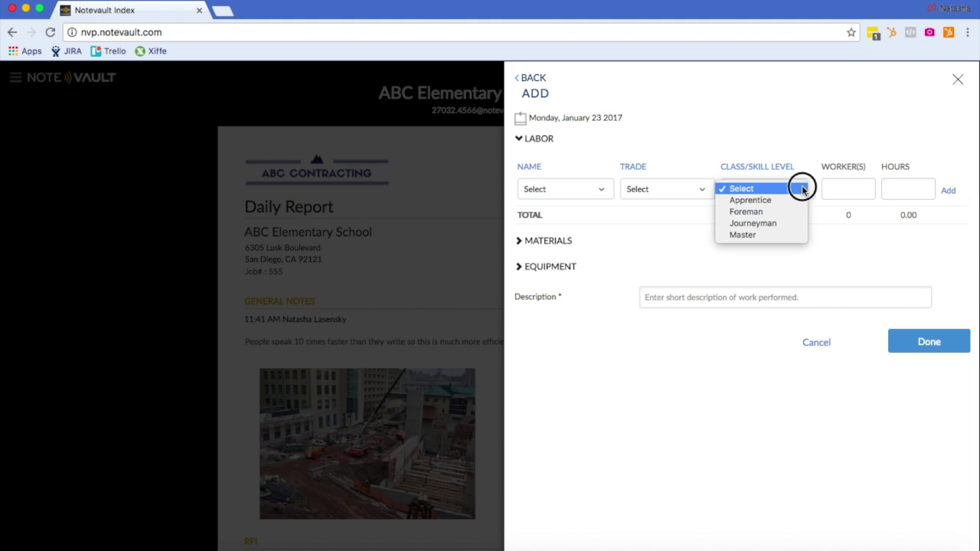
pyautogui.click(619, 189)
pyautogui.click(602, 190)
pyautogui.click(603, 190)
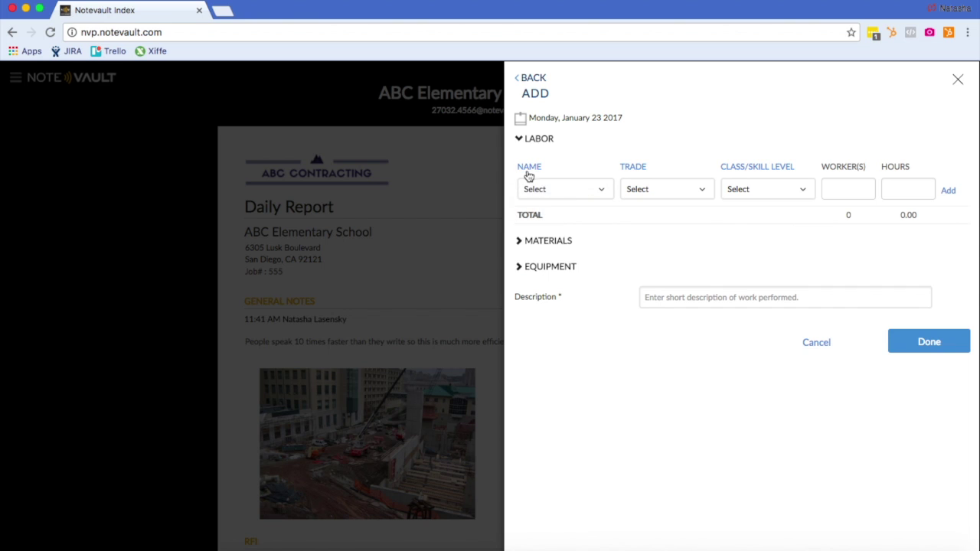
pyautogui.click(528, 170)
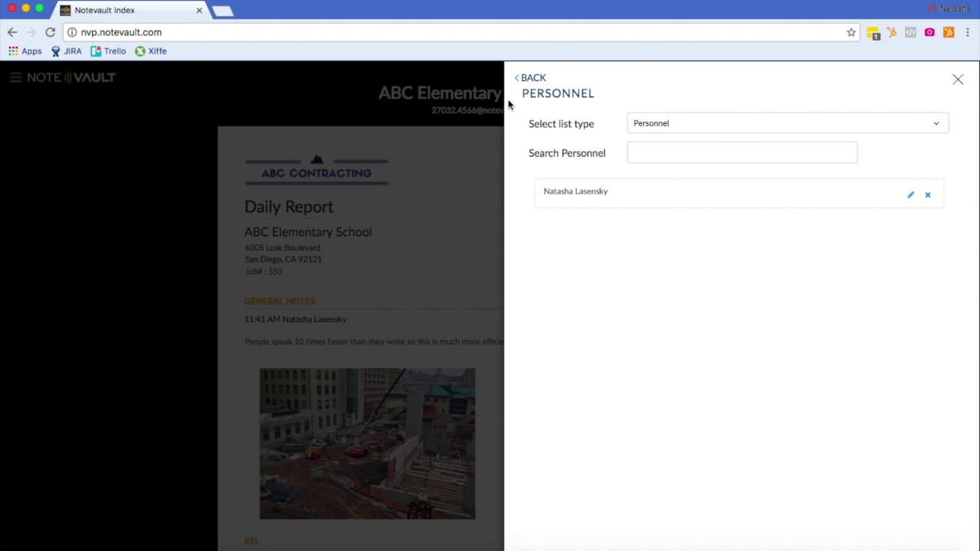
pyautogui.click(519, 79)
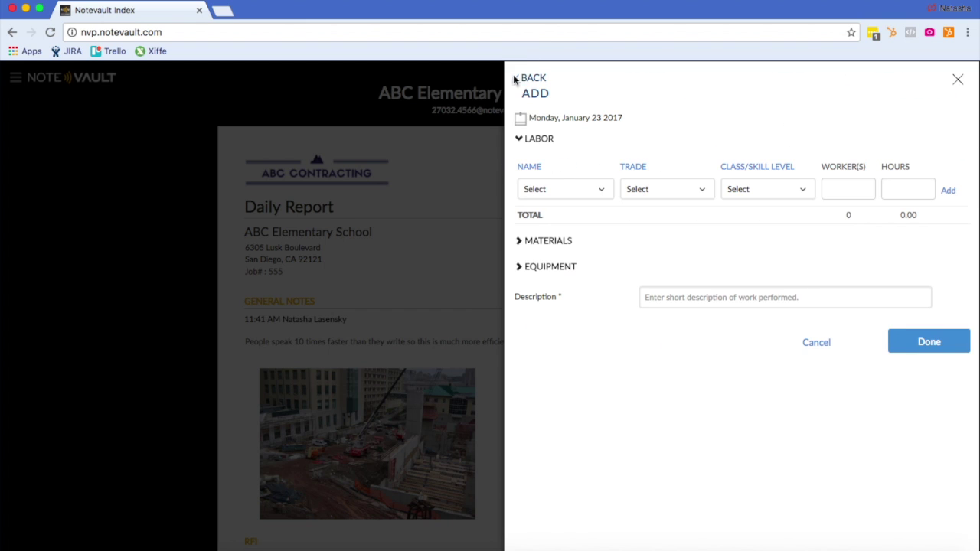
# Fill in the labor entry with DeerCreek Co., the Concrete trade, the Foreman skill level and 10 workers.
pyautogui.click(600, 191)
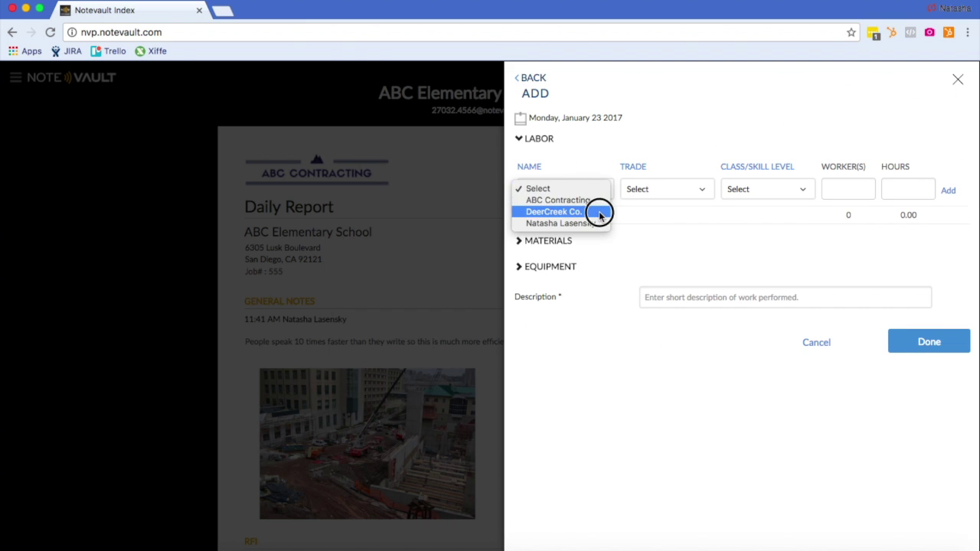
pyautogui.click(597, 211)
pyautogui.click(702, 190)
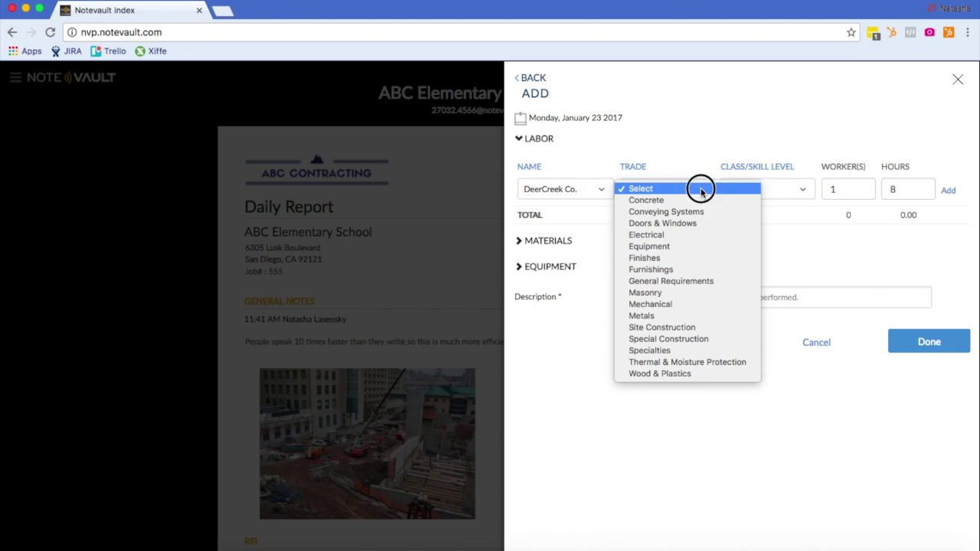
pyautogui.click(659, 200)
pyautogui.click(792, 189)
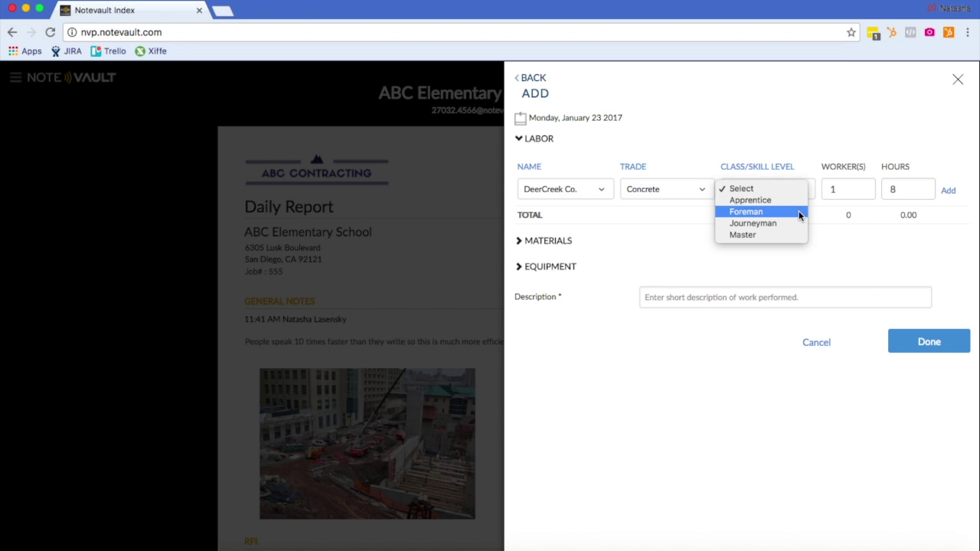
pyautogui.click(797, 212)
pyautogui.click(842, 189)
pyautogui.write('0')
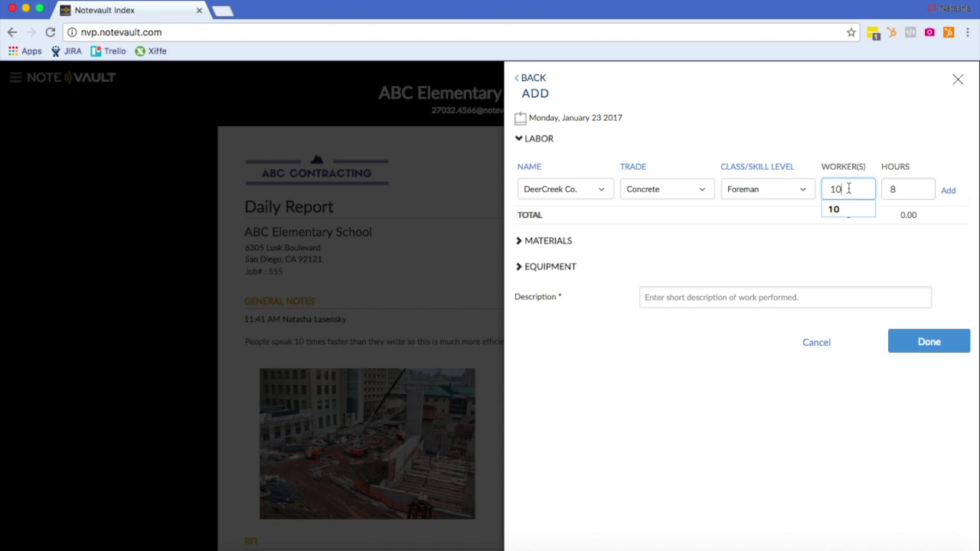
# Enter 80 hours for the DeerCreek Co. labor entry and clear the hours value again, leaving it blank.
pyautogui.press('Tab')
pyautogui.write('80')
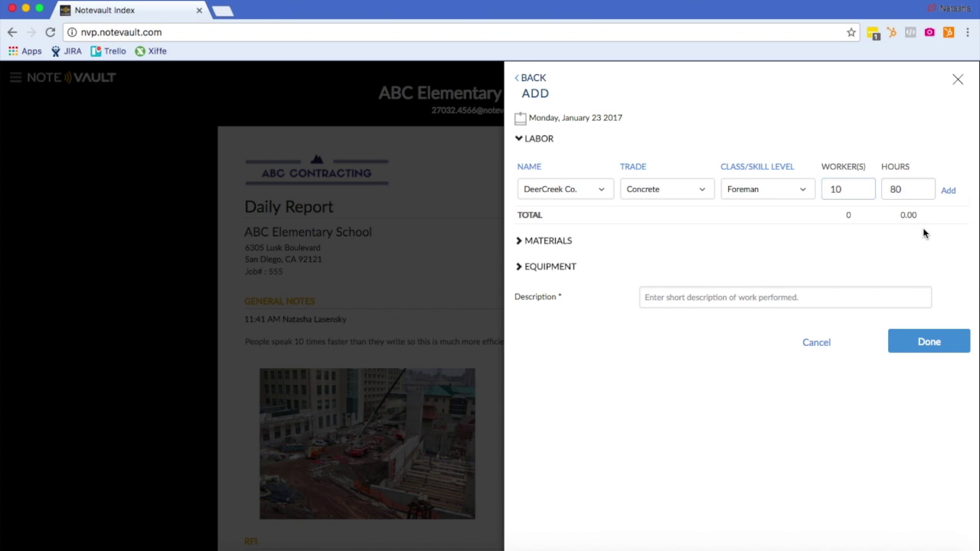
pyautogui.click(911, 189)
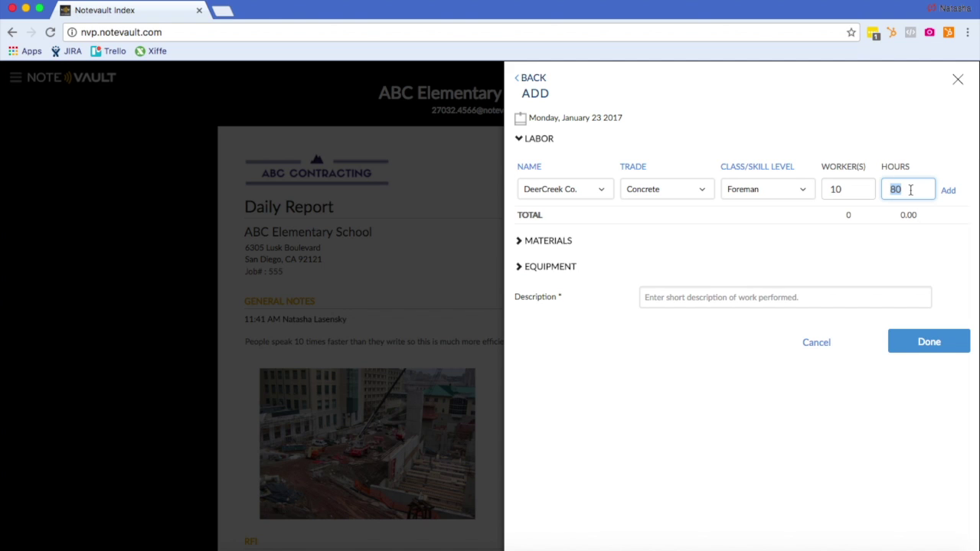
pyautogui.press('BackSpace')
# Describe the work performed as "West parking lot", add the labor entry and complete the shift report.
pyautogui.click(786, 300)
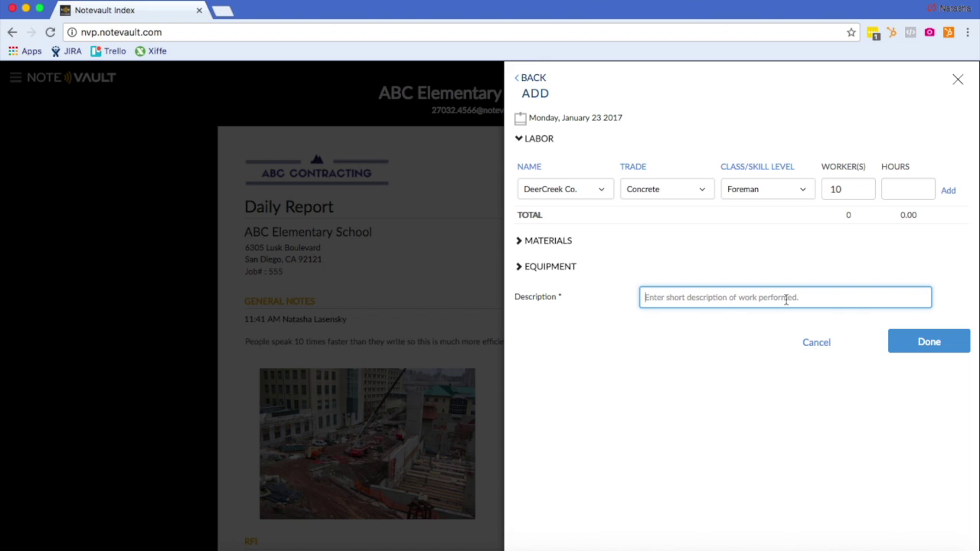
pyautogui.write('West parking lot')
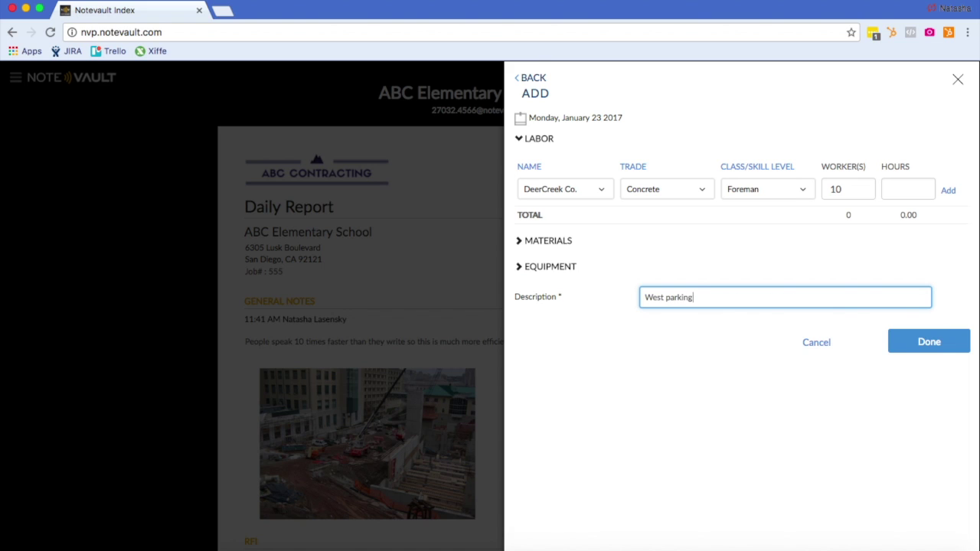
pyautogui.click(949, 190)
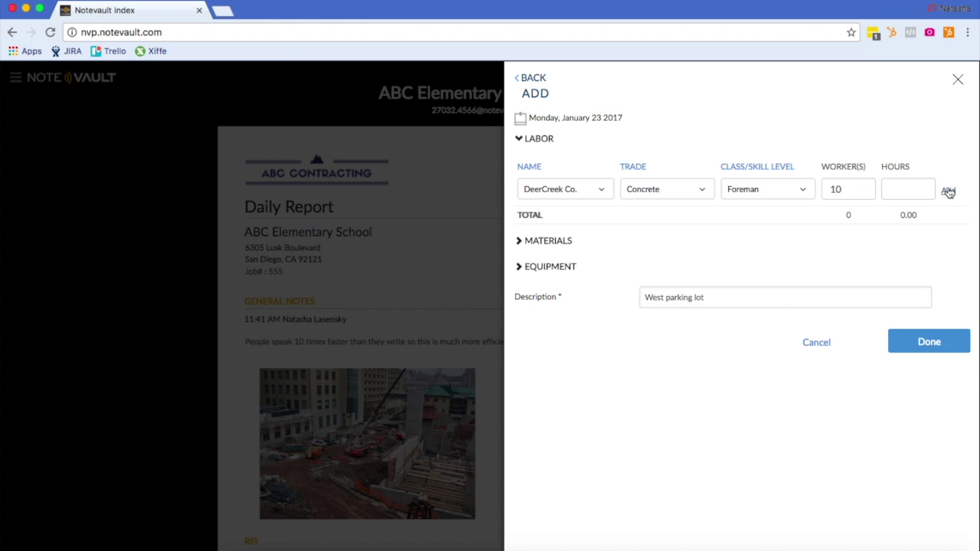
pyautogui.click(945, 371)
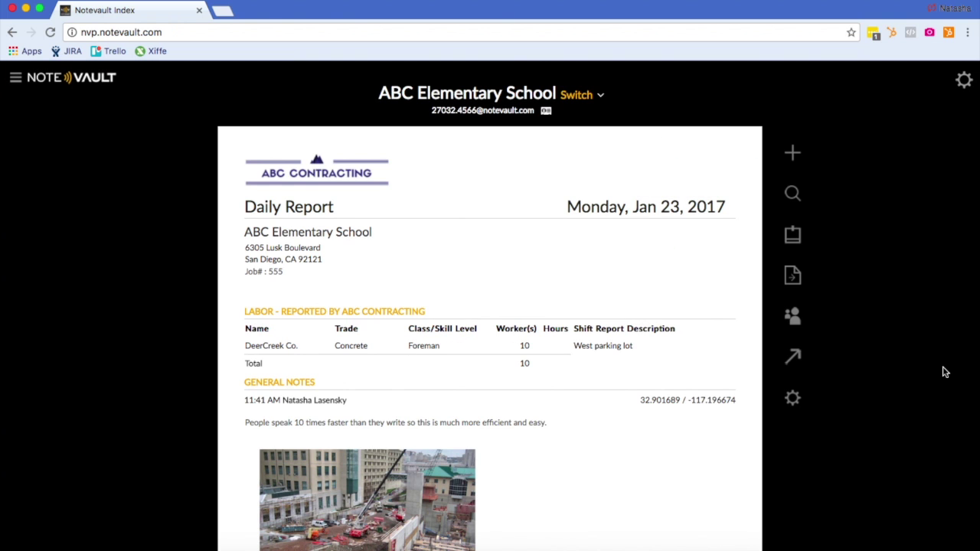
# Review the daily report with its labor section, generate a PDF version and open it for viewing.
pyautogui.scroll(-2, 696, 469)
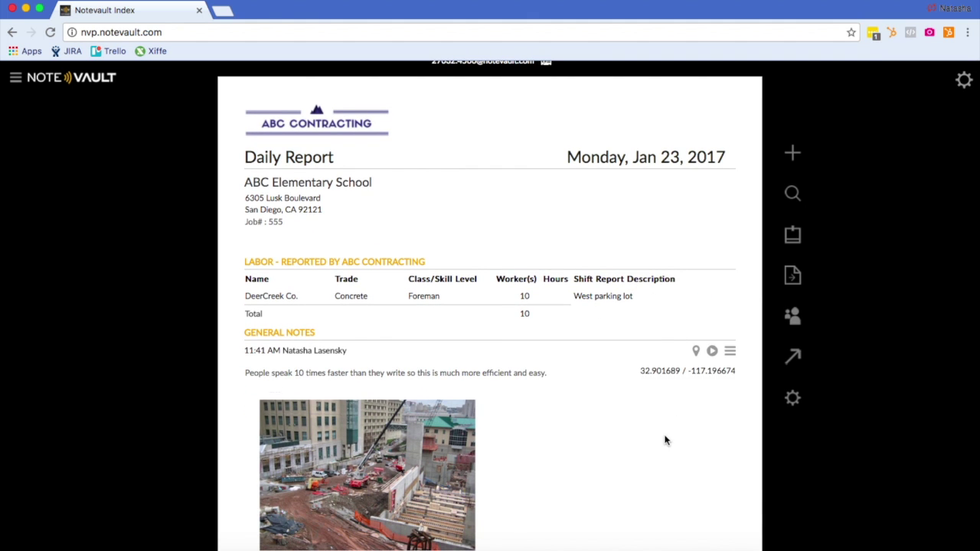
pyautogui.scroll(-3, 665, 440)
pyautogui.scroll(-4, 666, 440)
pyautogui.scroll(10, 665, 439)
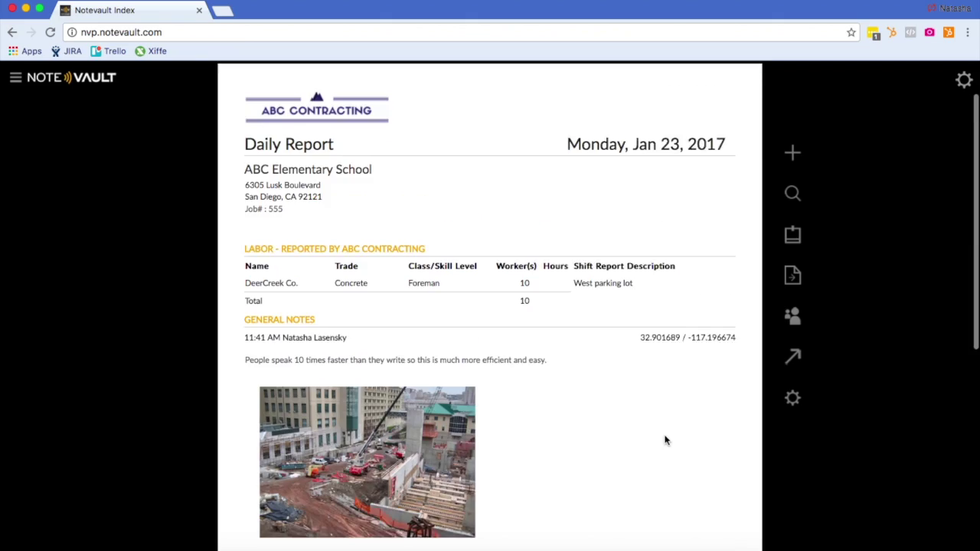
pyautogui.click(799, 278)
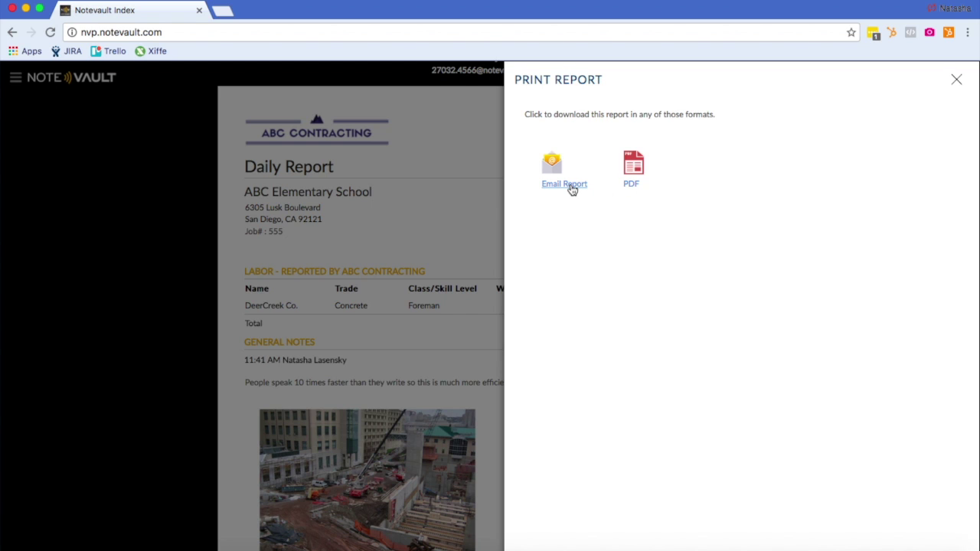
pyautogui.click(632, 187)
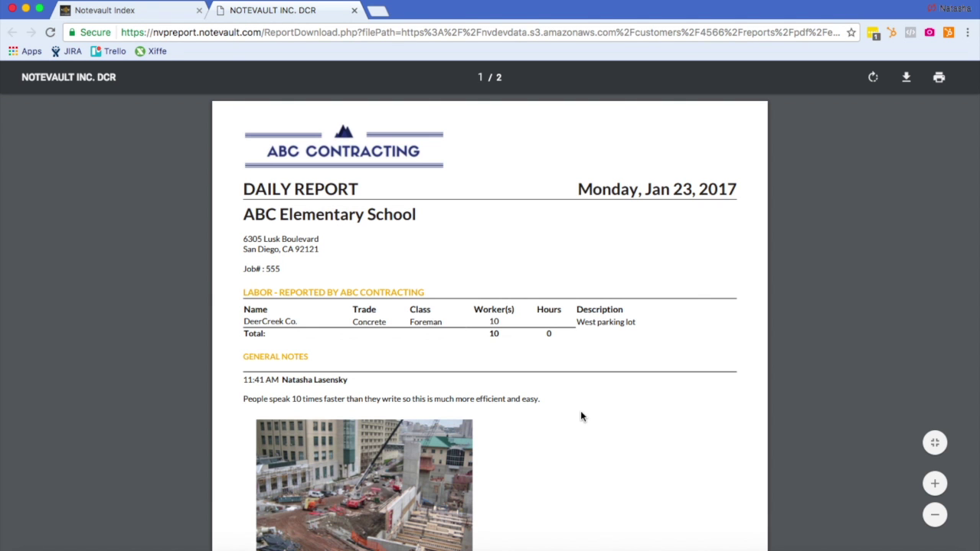
# Look through the first page of the PDF report, and close both the PDF and the print options.
pyautogui.scroll(-2, 582, 415)
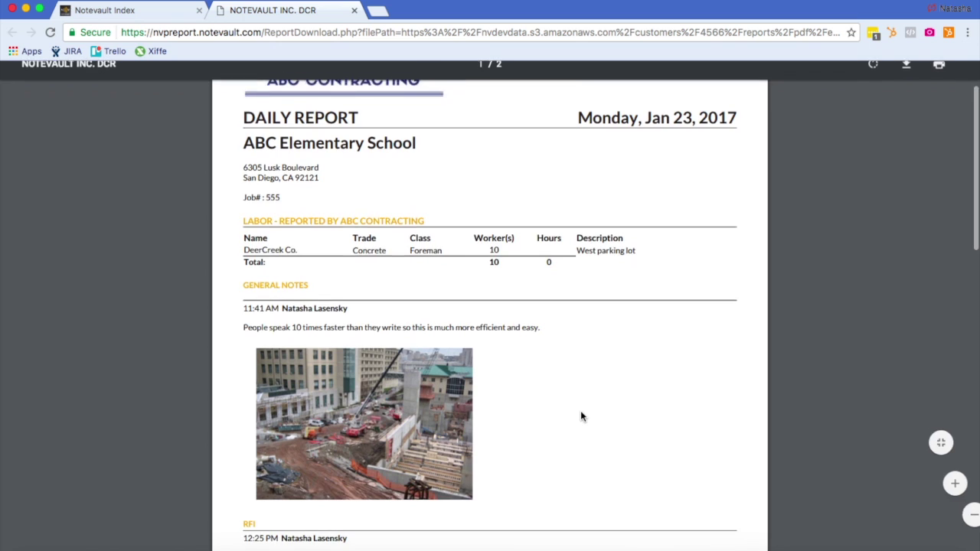
pyautogui.scroll(2, 581, 413)
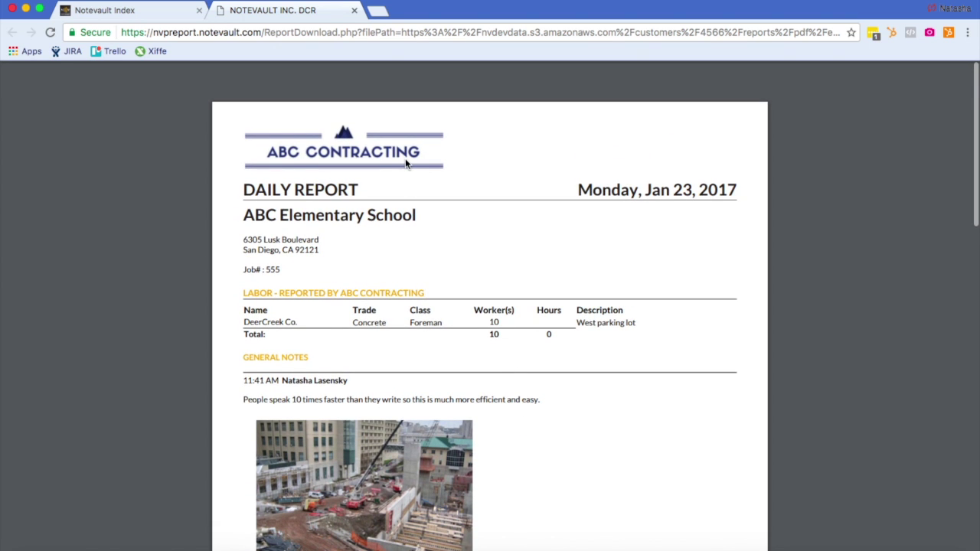
pyautogui.click(355, 10)
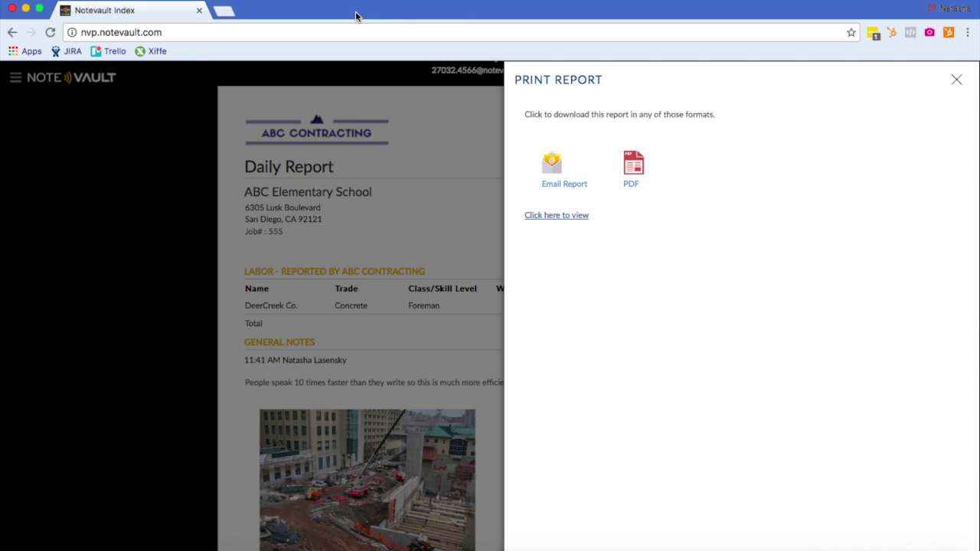
pyautogui.click(956, 82)
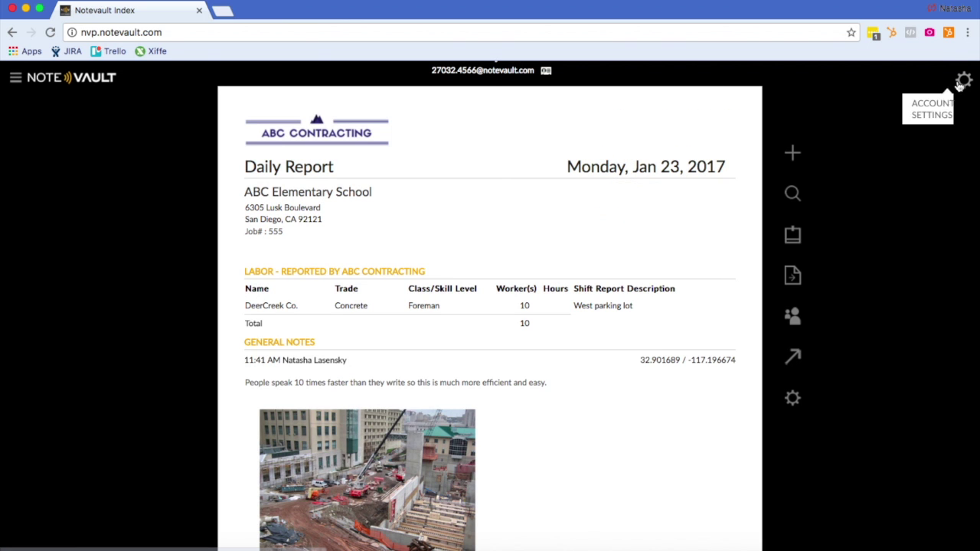
# Look at the project users and the blank form for adding a report recipient, and return to the daily report.
pyautogui.click(793, 319)
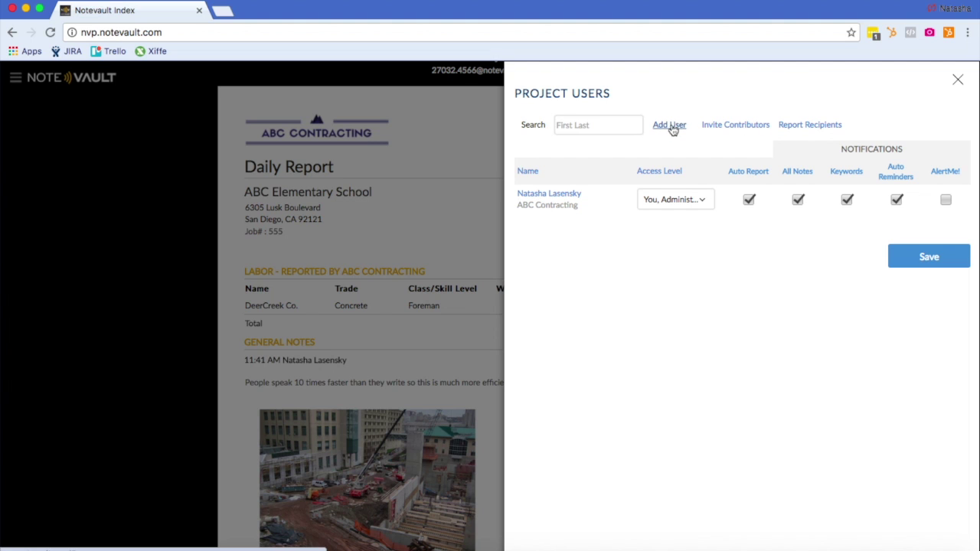
pyautogui.click(832, 127)
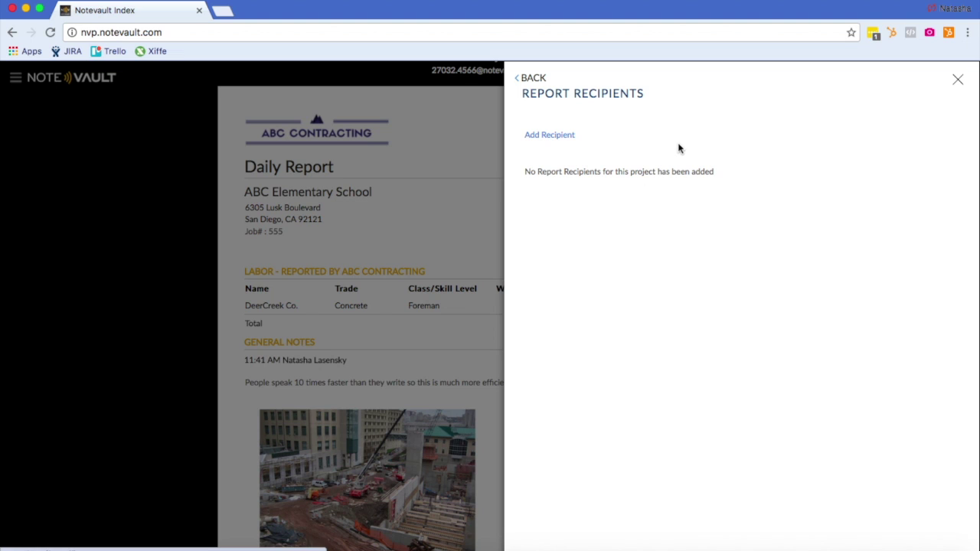
pyautogui.click(550, 137)
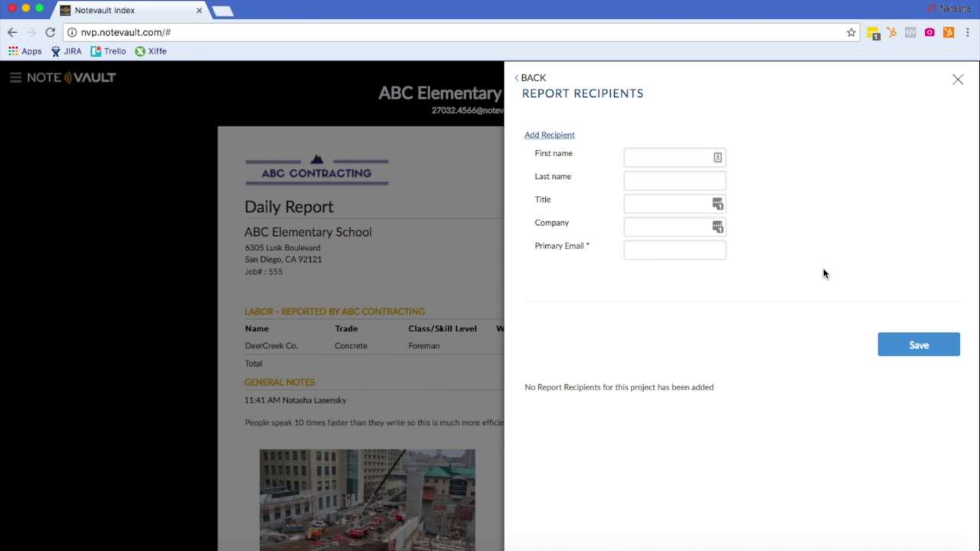
pyautogui.click(521, 80)
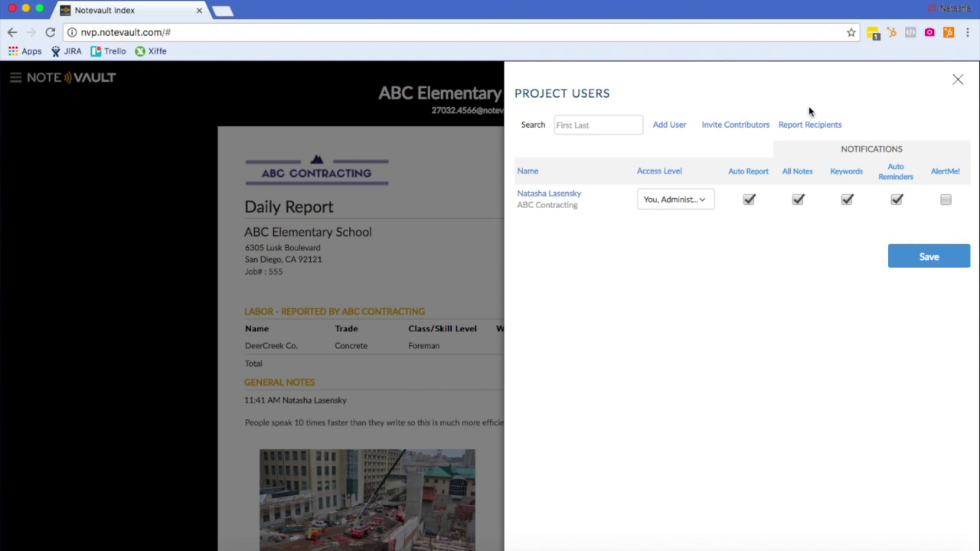
pyautogui.click(962, 83)
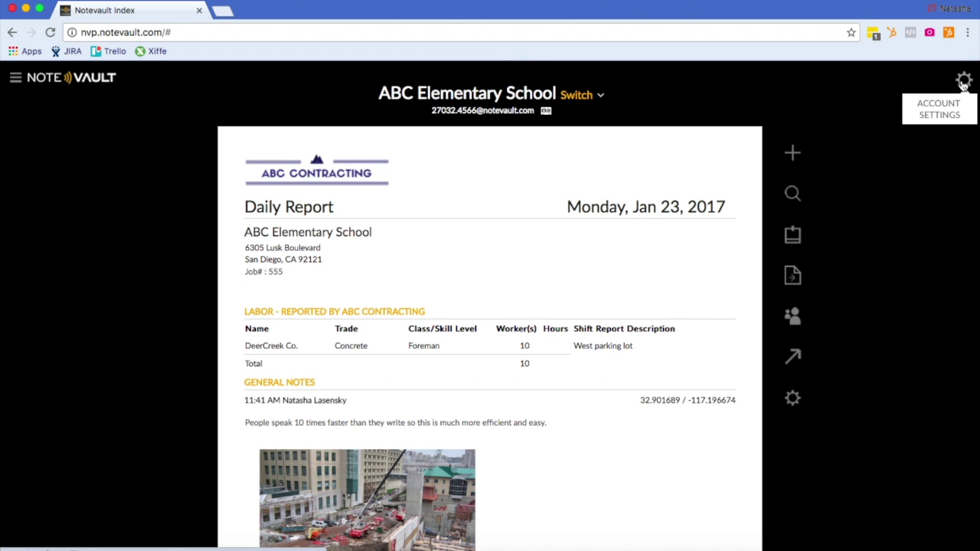
# View the expanded report search options for user, company, category and issue, and close the search without running it.
pyautogui.click(792, 199)
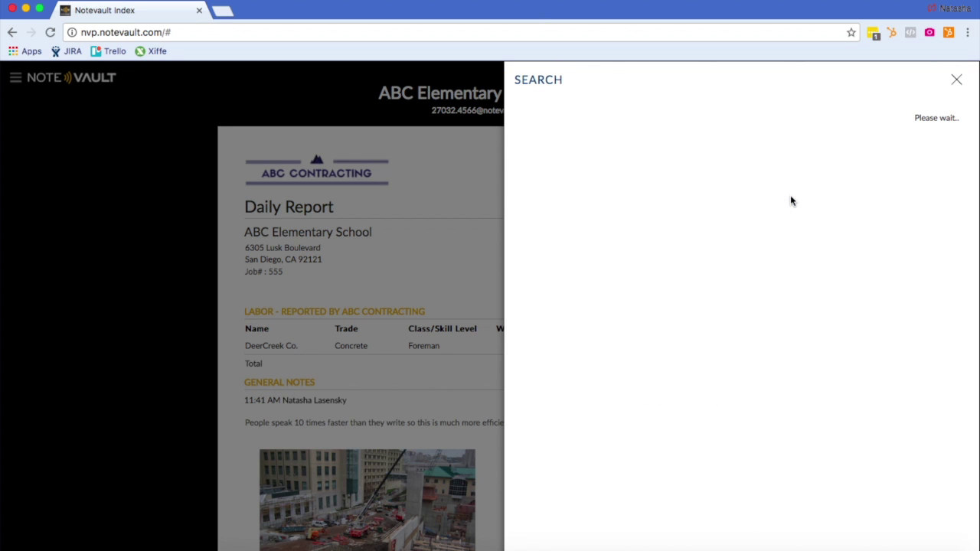
pyautogui.click(929, 191)
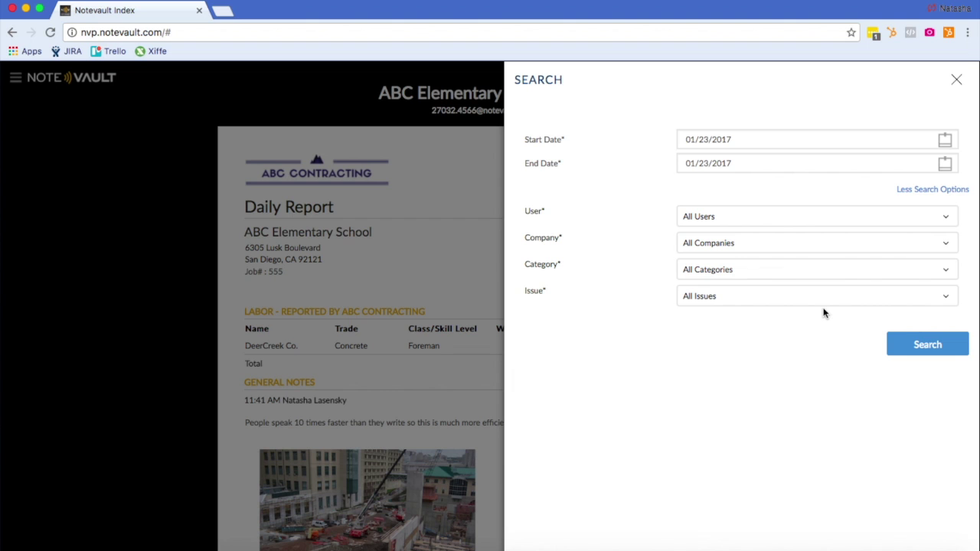
pyautogui.click(956, 80)
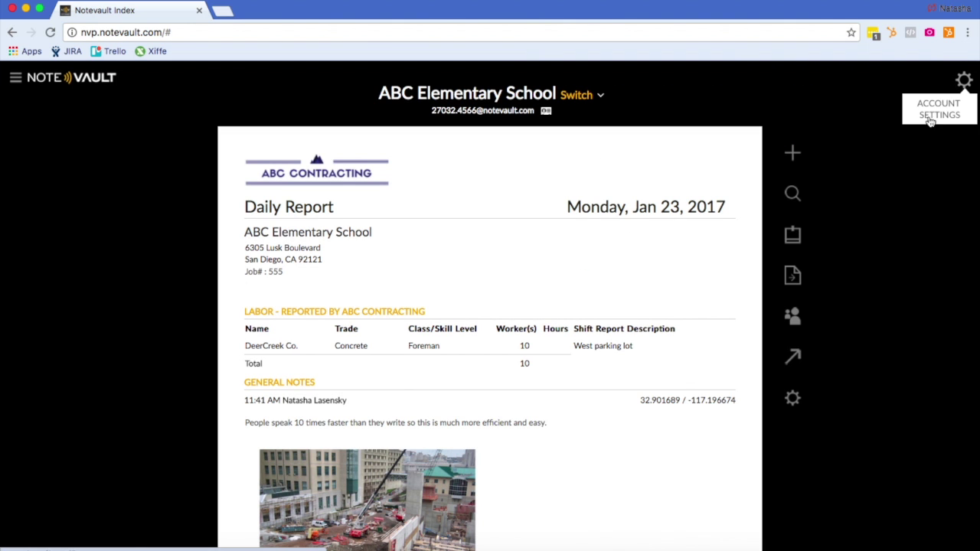
# Examine the account's user details, including the password and signature upload fields, and return to the account menu without changes.
pyautogui.click(15, 78)
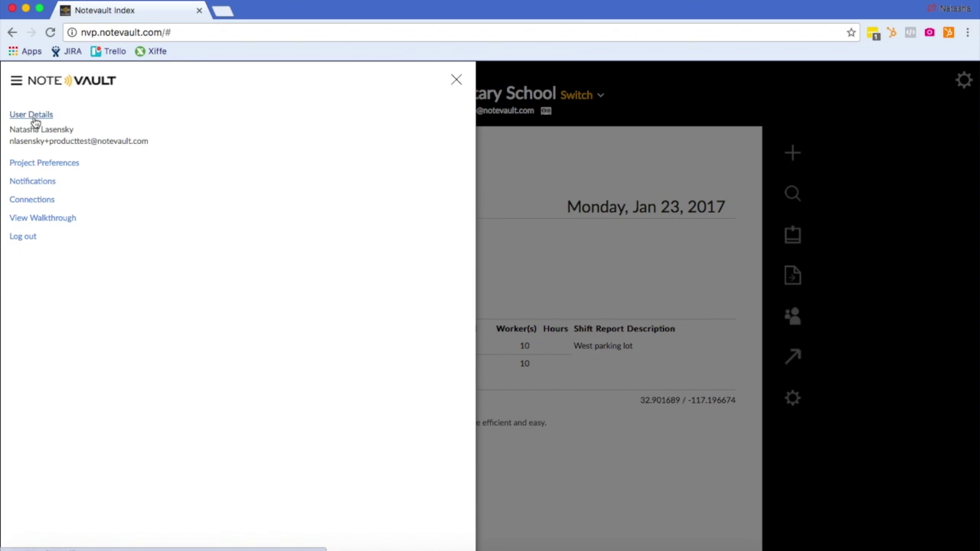
pyautogui.click(42, 118)
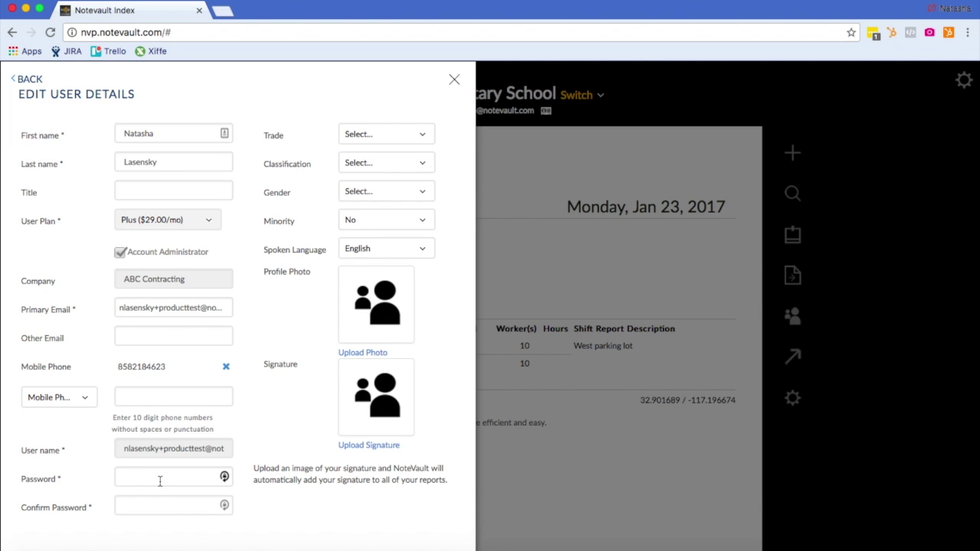
pyautogui.click(160, 480)
pyautogui.click(160, 503)
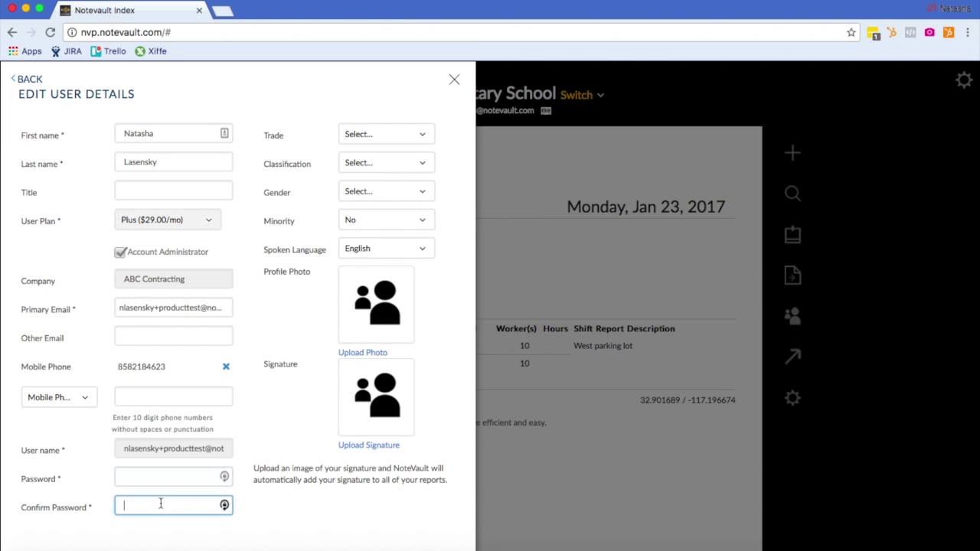
pyautogui.click(157, 482)
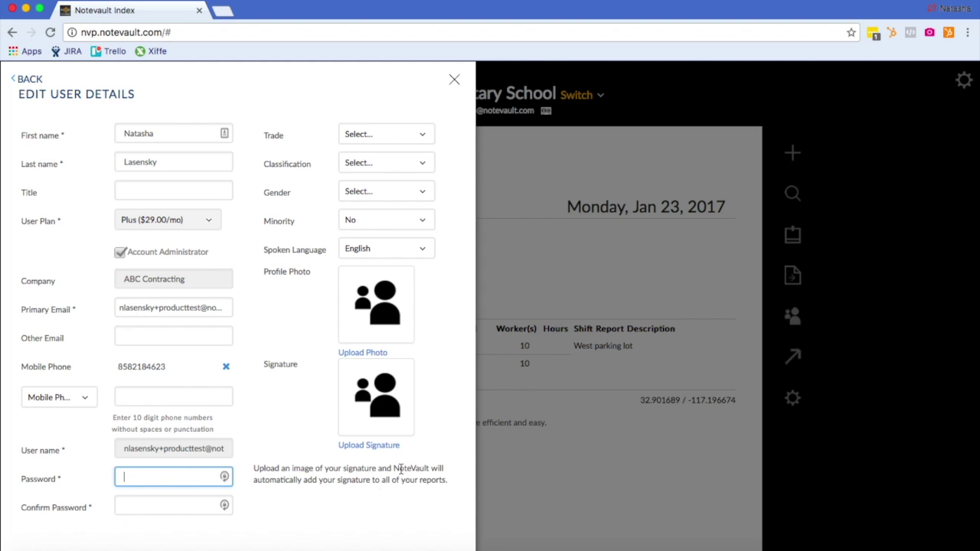
pyautogui.click(418, 451)
pyautogui.moveTo(380, 440); pyautogui.dragTo(344, 432)
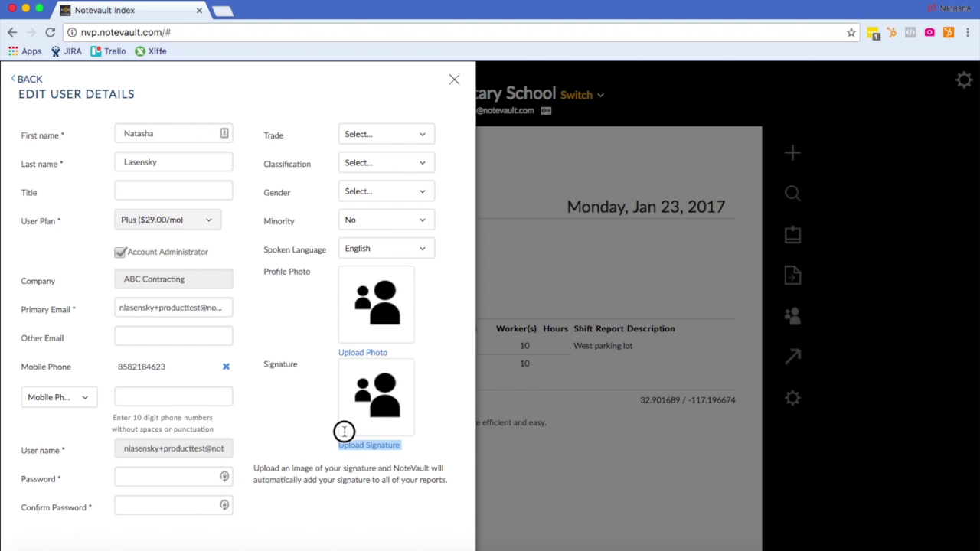
pyautogui.click(305, 414)
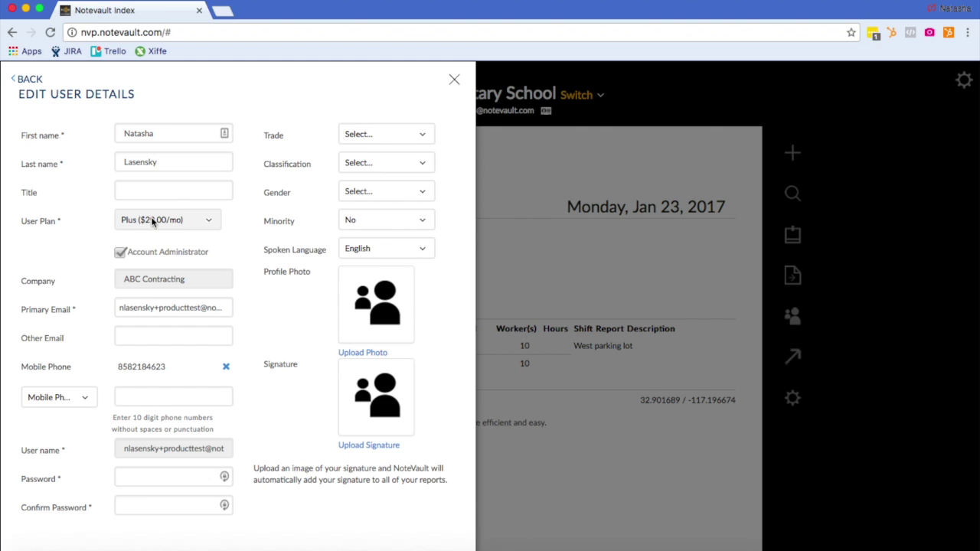
pyautogui.click(13, 83)
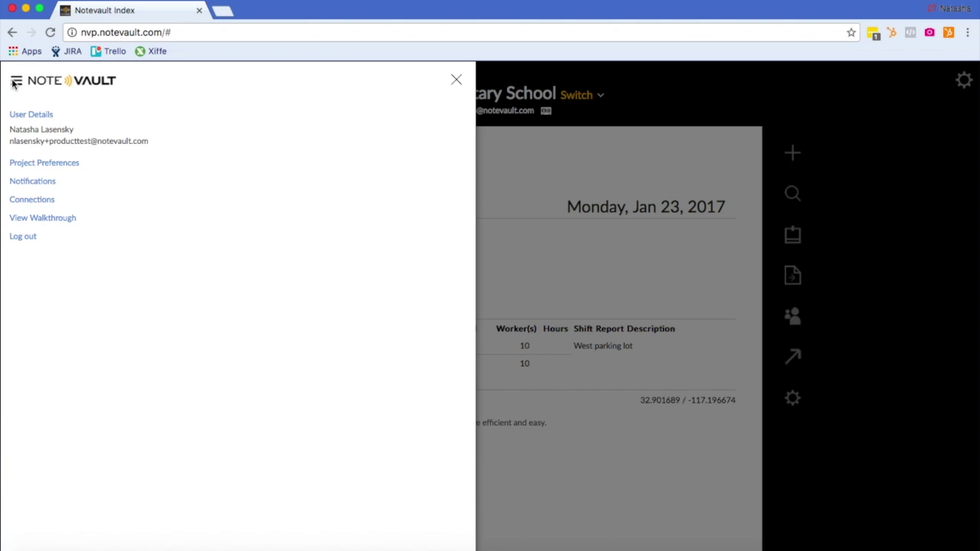
# Review the project preferences, and check the notification type options for auto reminders in the notification settings.
pyautogui.click(59, 169)
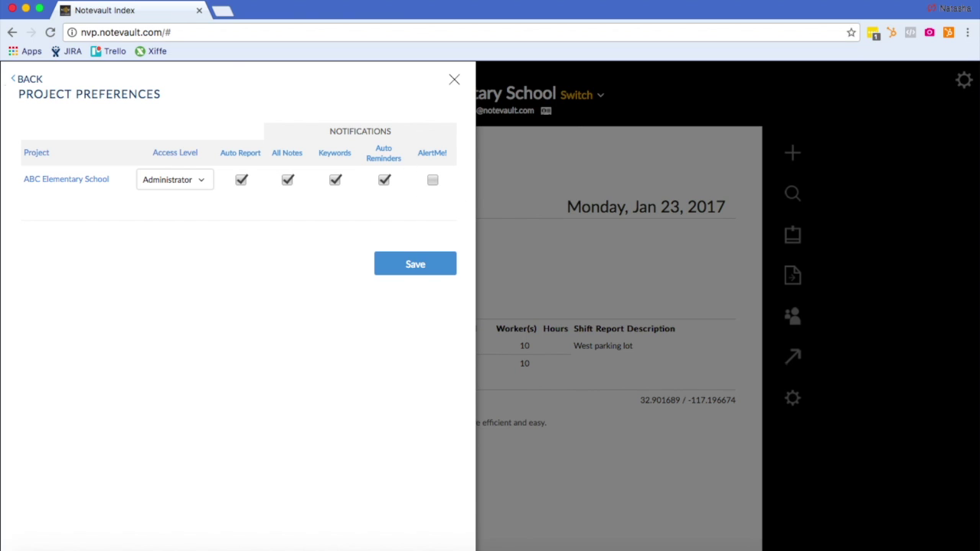
pyautogui.click(21, 79)
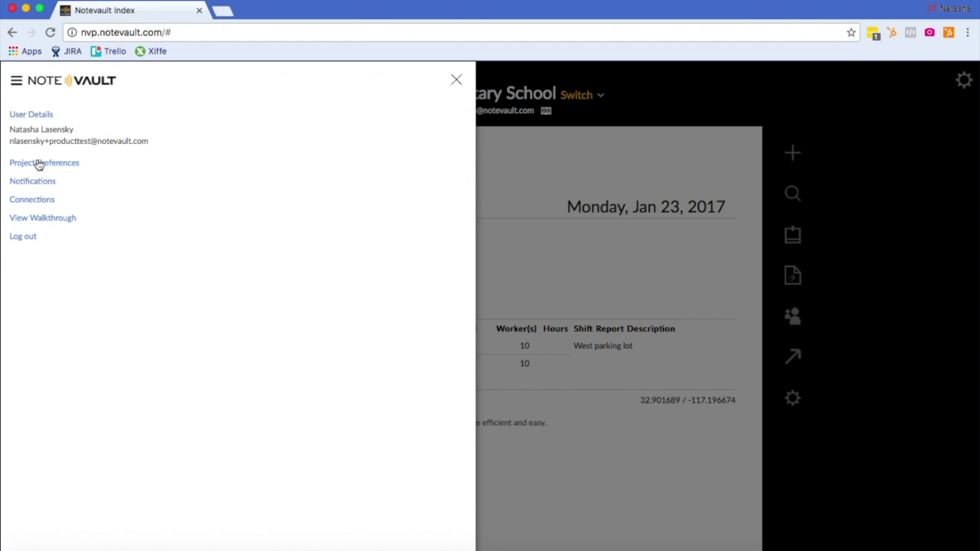
pyautogui.click(37, 182)
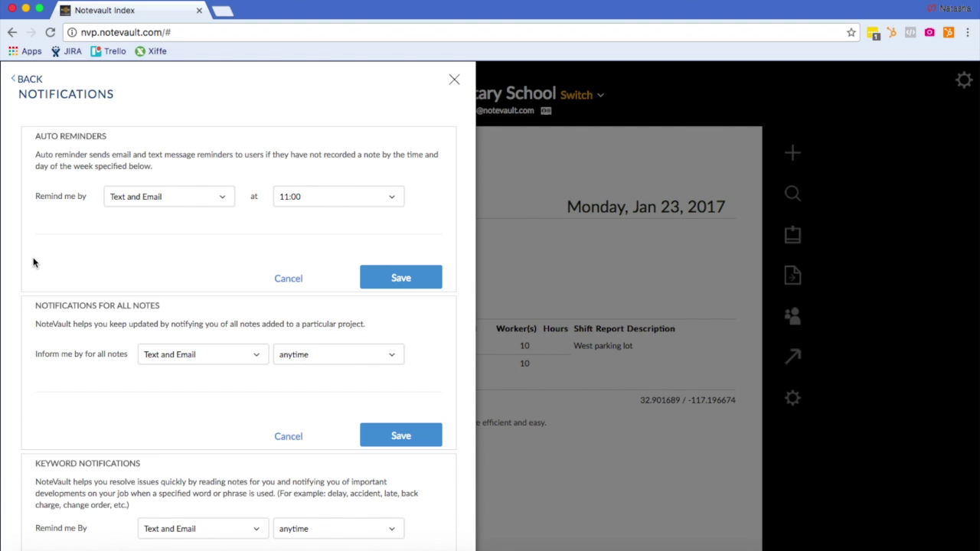
pyautogui.scroll(-1, 77, 237)
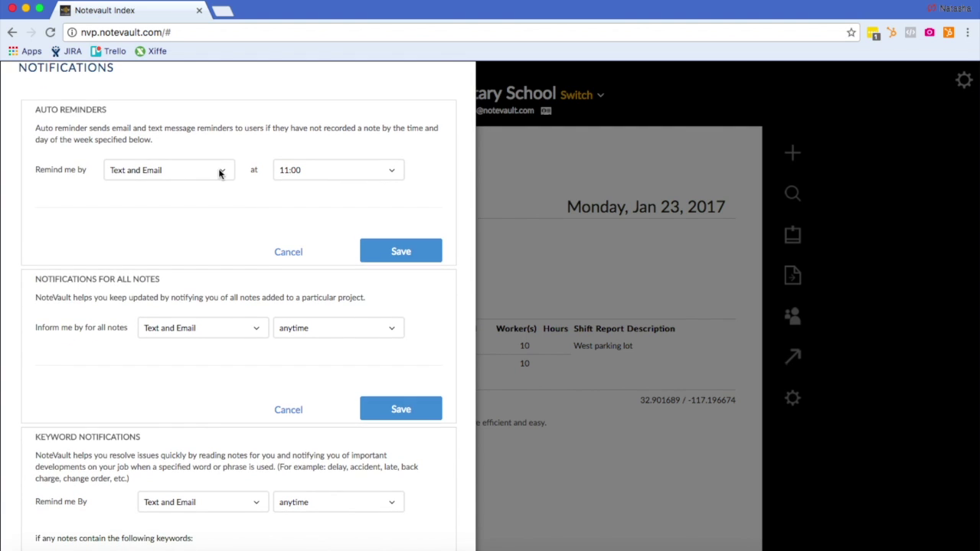
pyautogui.click(220, 173)
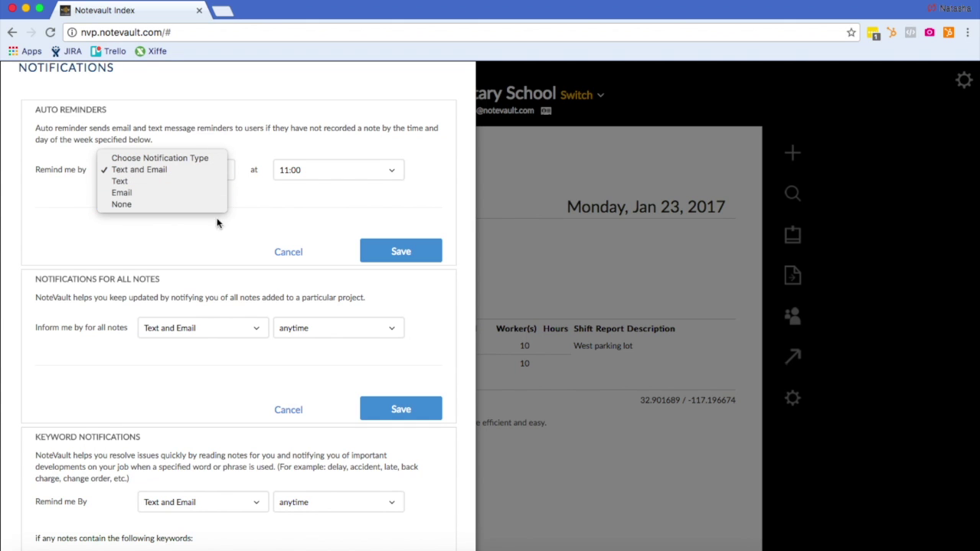
pyautogui.click(218, 258)
# Add "Safe" as a new user keyword for keyword notifications.
pyautogui.scroll(-1, 216, 257)
pyautogui.scroll(-5, 217, 258)
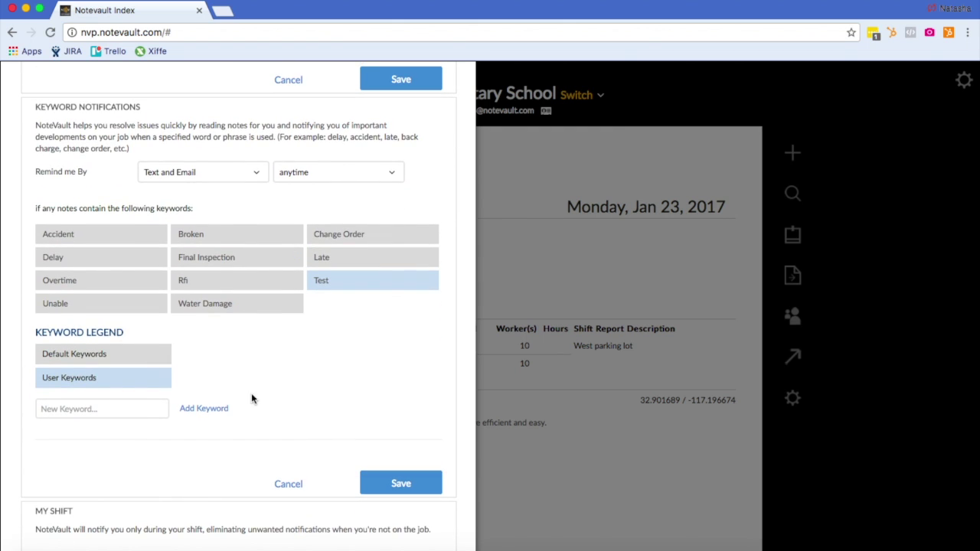
pyautogui.click(107, 411)
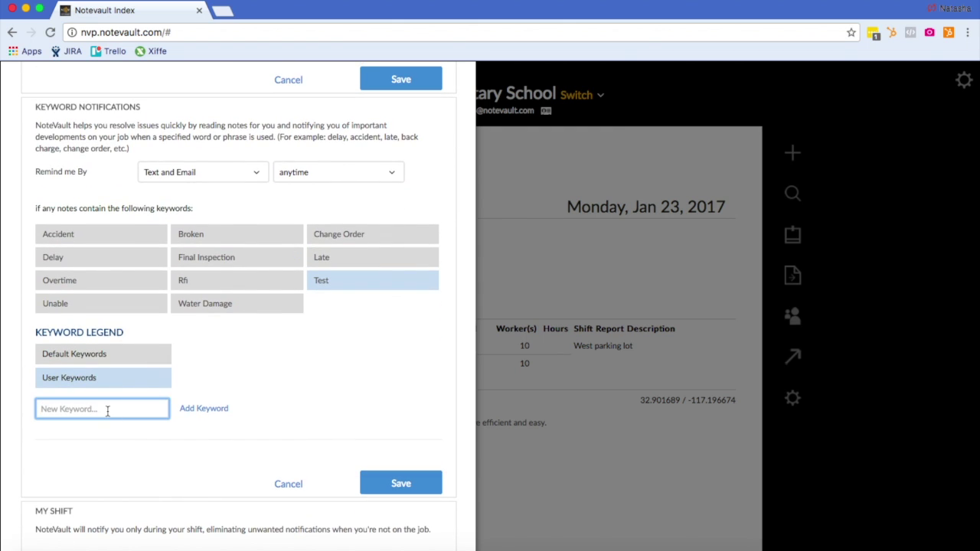
pyautogui.write('R')
pyautogui.press('BackSpace')
pyautogui.press('BackSpace')
pyautogui.write('Safe')
pyautogui.click(184, 409)
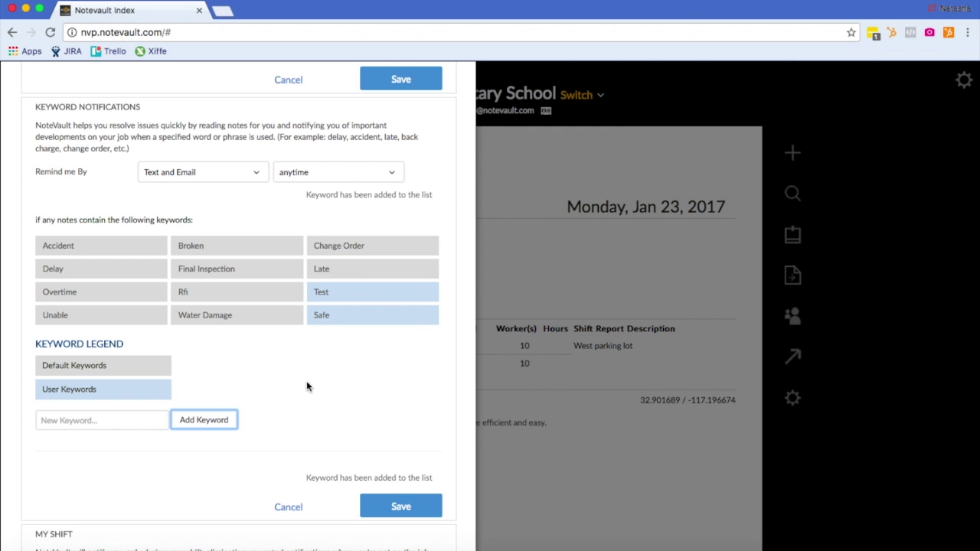
# Check the My Shift hours, save the keyword notification settings and return to the account menu.
pyautogui.scroll(-10, 307, 386)
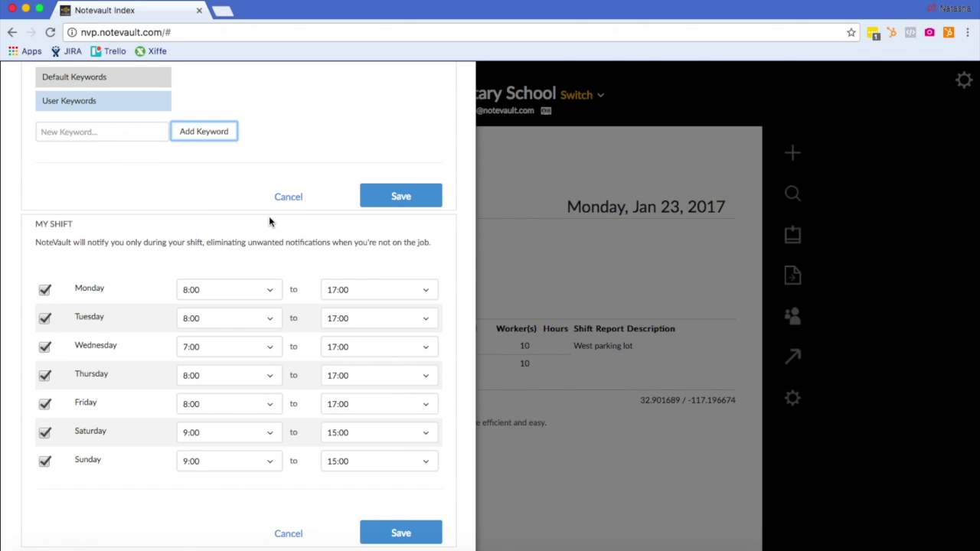
pyautogui.scroll(5, 269, 222)
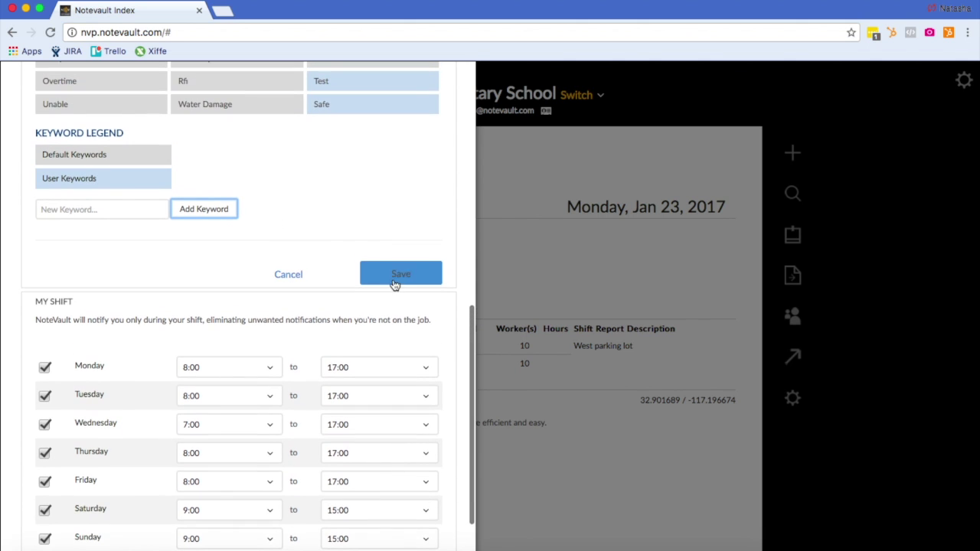
pyautogui.click(397, 277)
pyautogui.scroll(10, 357, 195)
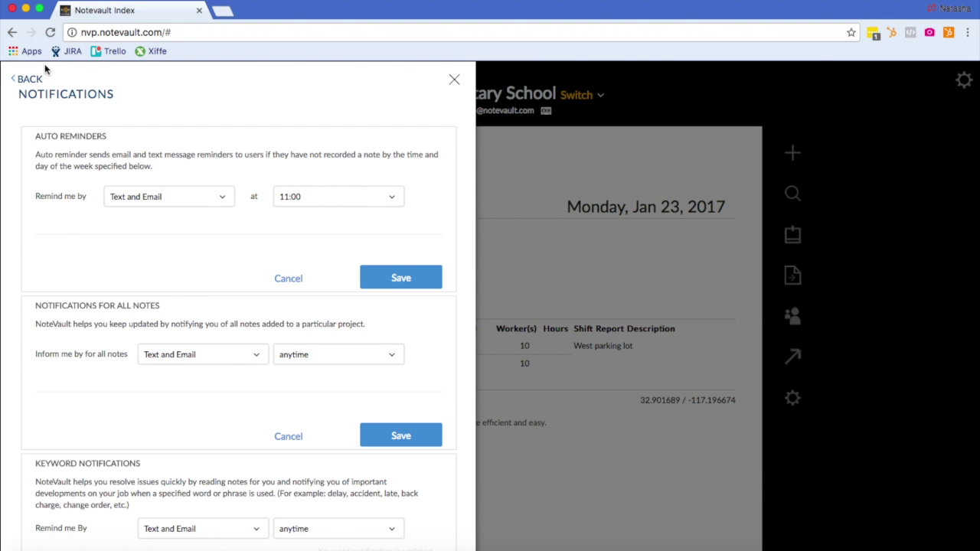
pyautogui.click(33, 78)
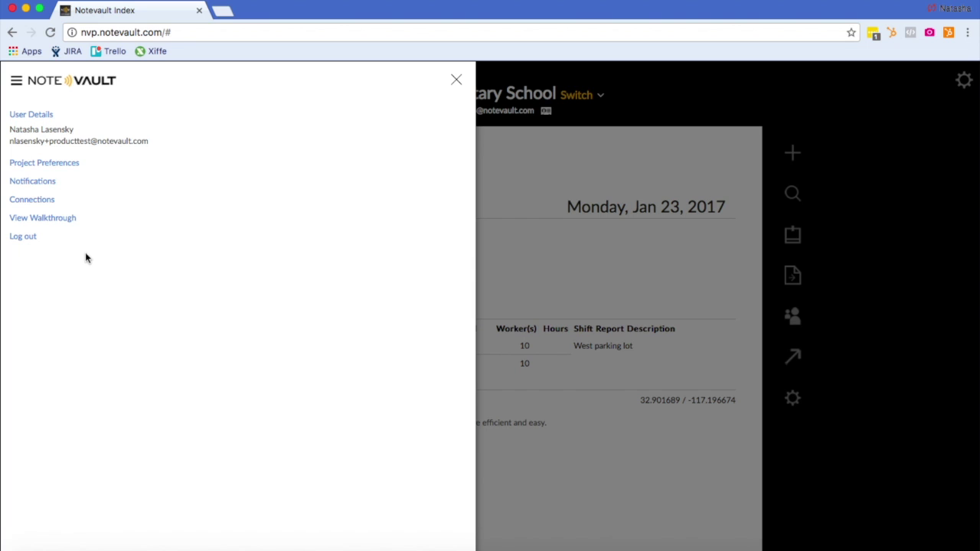
# View the third-party connections available for the NoteVault account, and close the account menu.
pyautogui.click(43, 202)
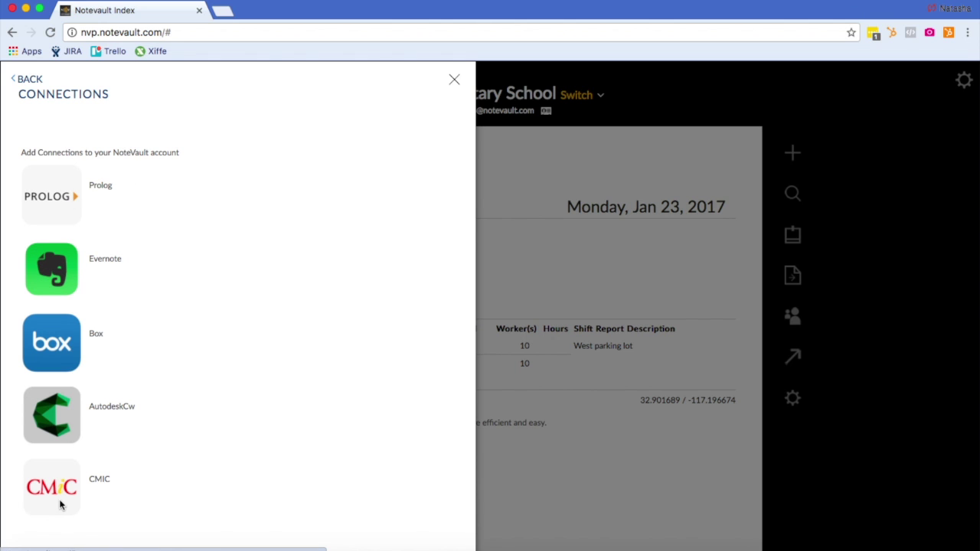
pyautogui.click(17, 80)
pyautogui.click(456, 81)
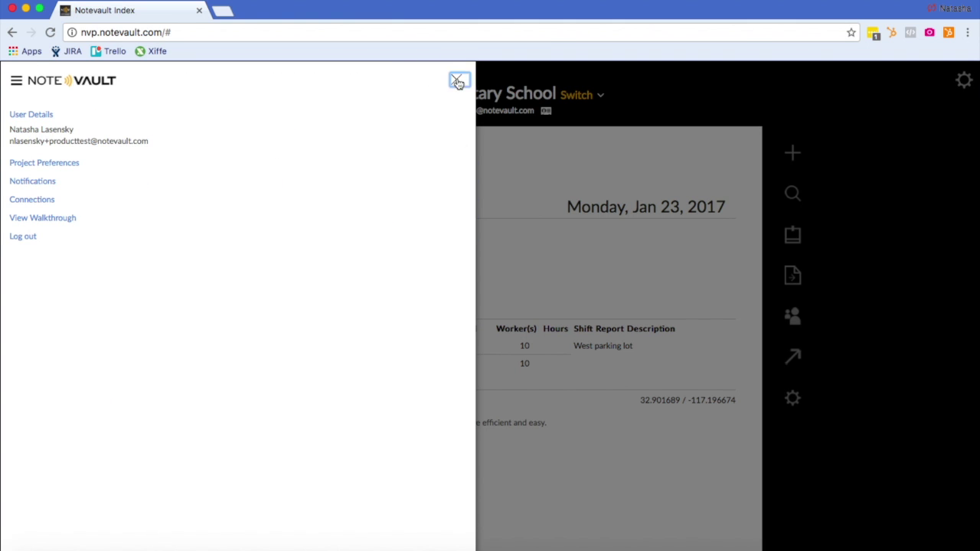
# Look through the project's report settings, from auto report and entry locking to units, auto weather and the approval process.
pyautogui.click(796, 398)
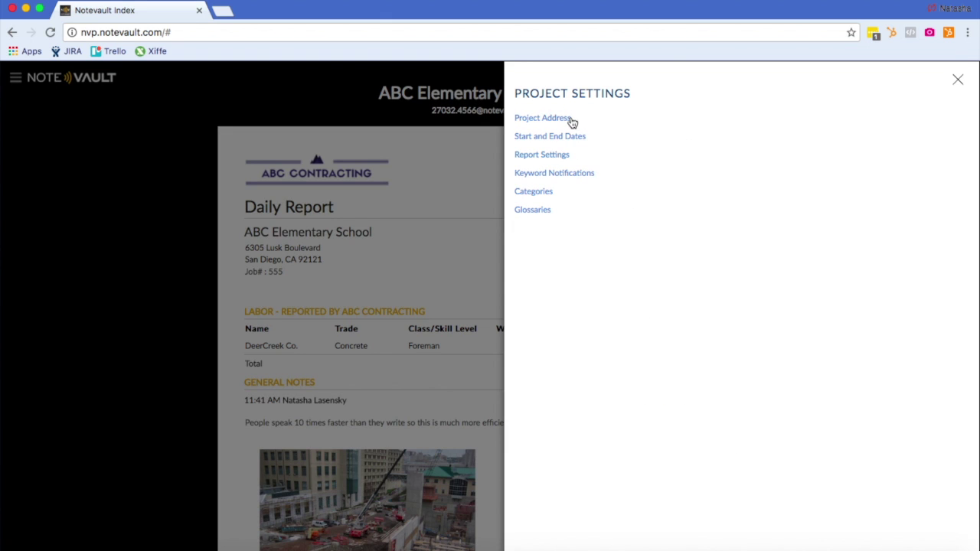
pyautogui.click(557, 157)
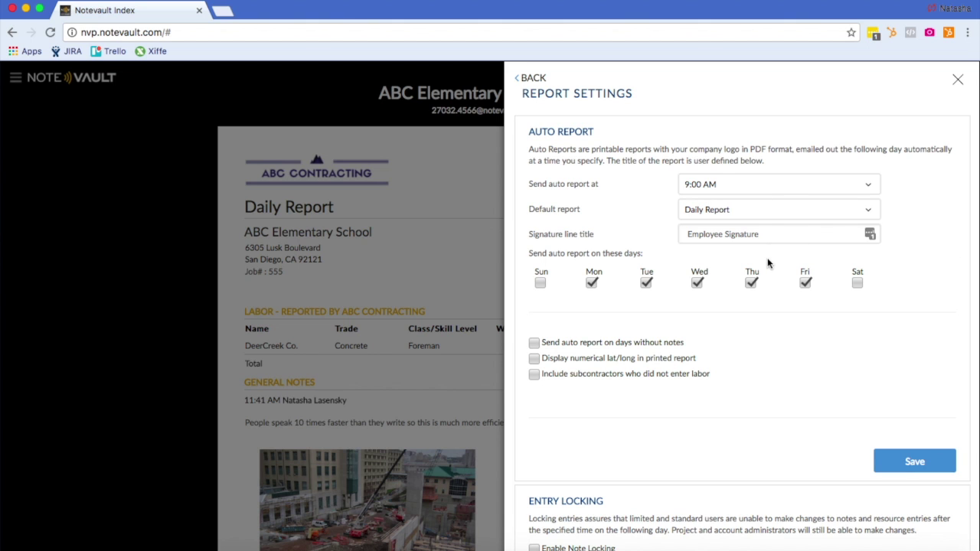
pyautogui.scroll(-3, 768, 263)
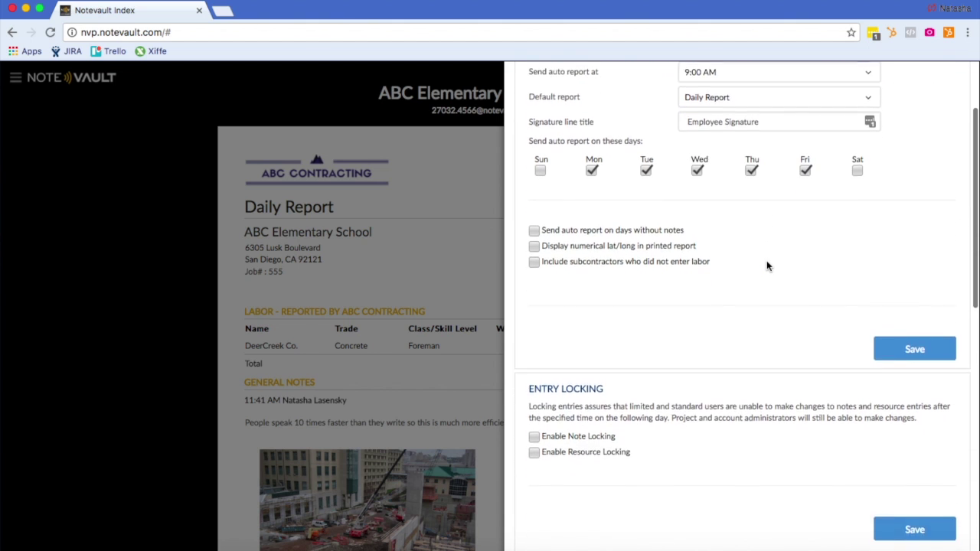
pyautogui.scroll(-1, 759, 312)
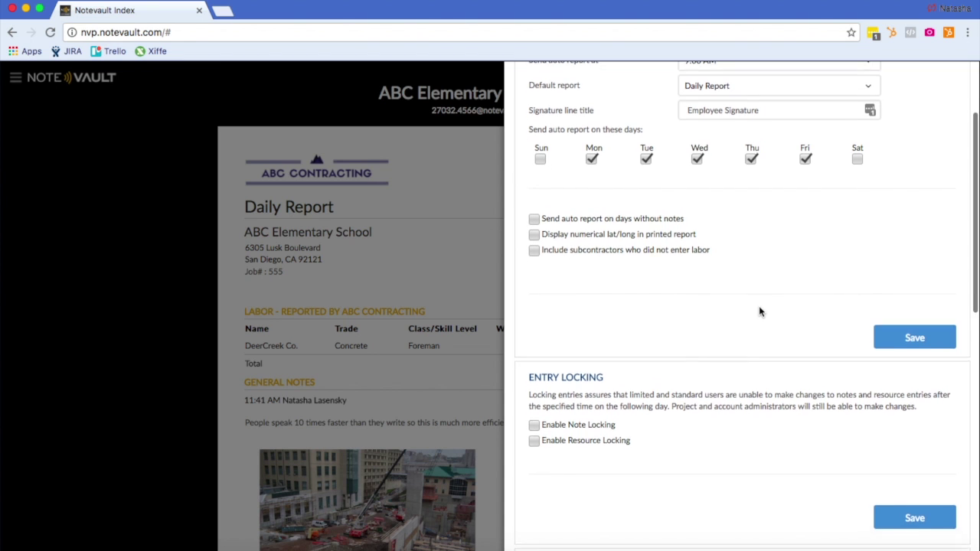
pyautogui.scroll(-6, 760, 312)
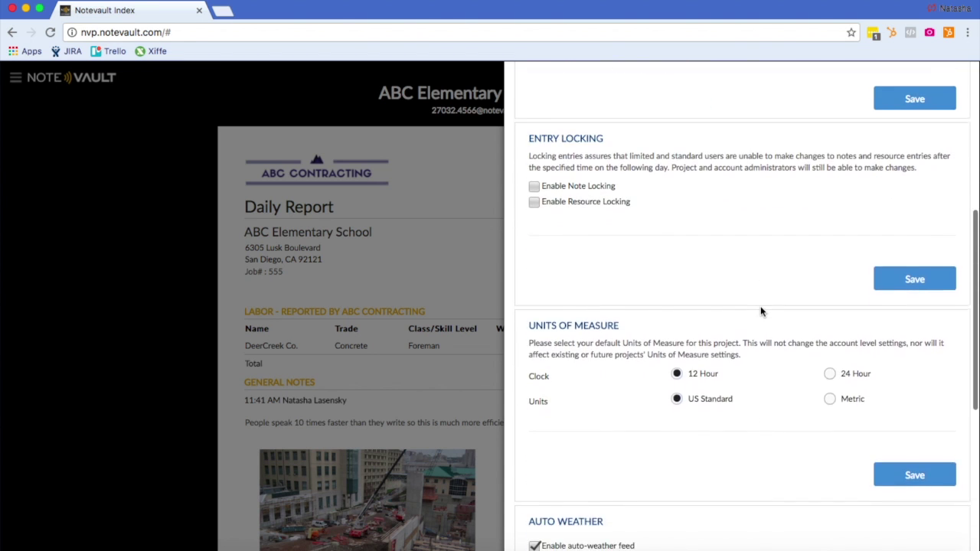
pyautogui.scroll(-10, 761, 312)
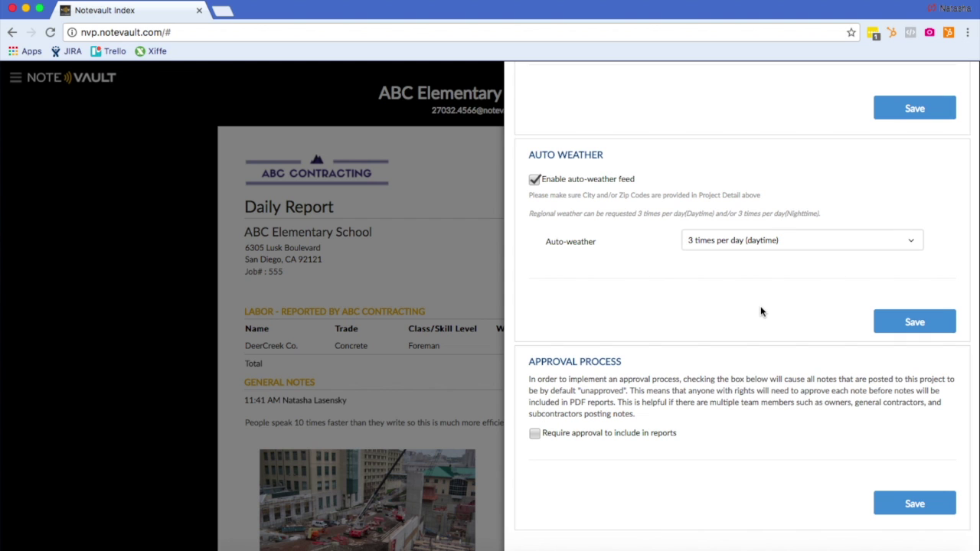
# Leave the report settings for the project settings overview, and close the project settings.
pyautogui.scroll(15, 760, 312)
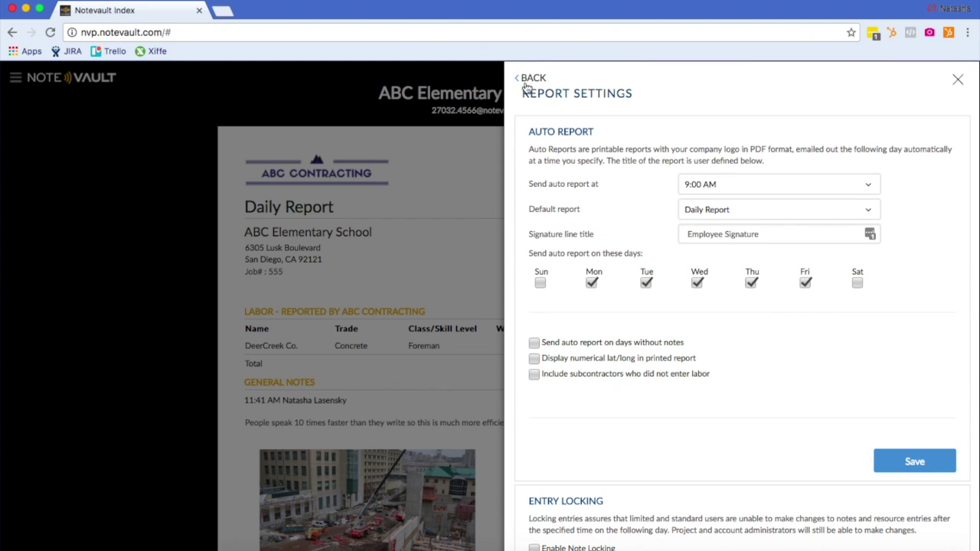
pyautogui.click(528, 77)
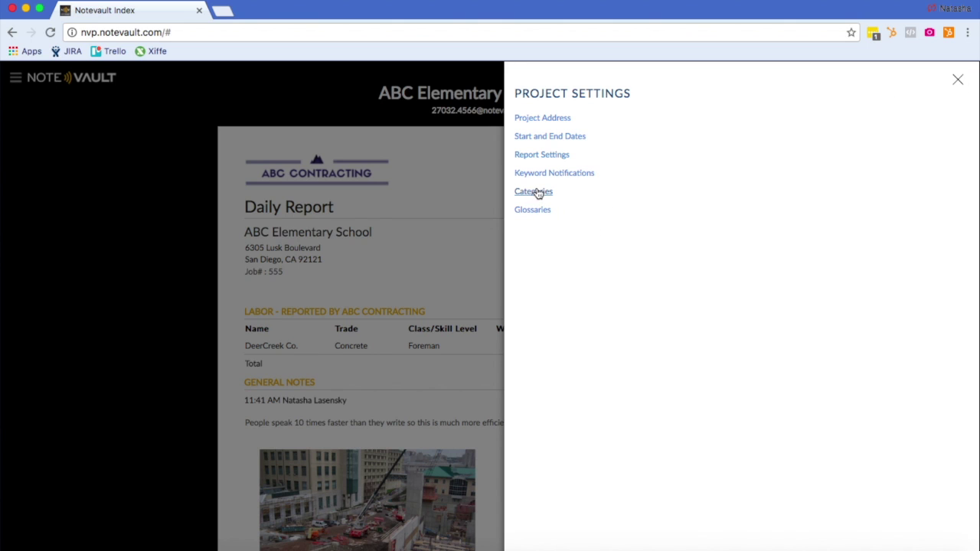
pyautogui.click(958, 82)
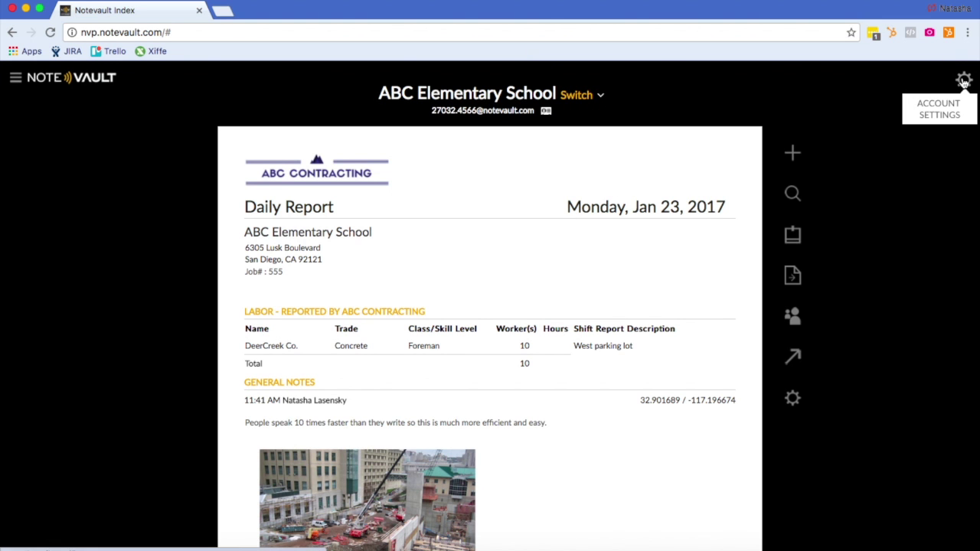
# View the company info in the account settings, and return to the account settings overview.
pyautogui.click(964, 82)
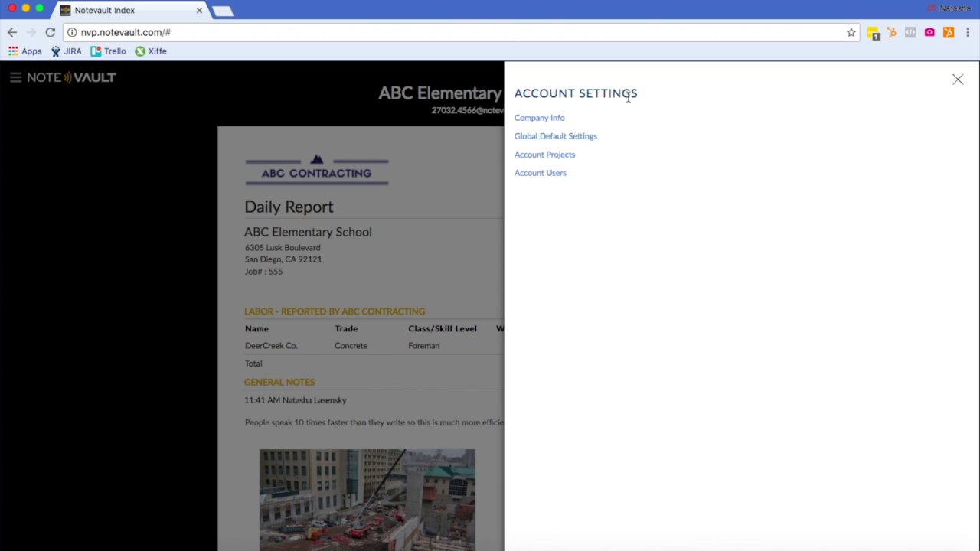
pyautogui.click(524, 118)
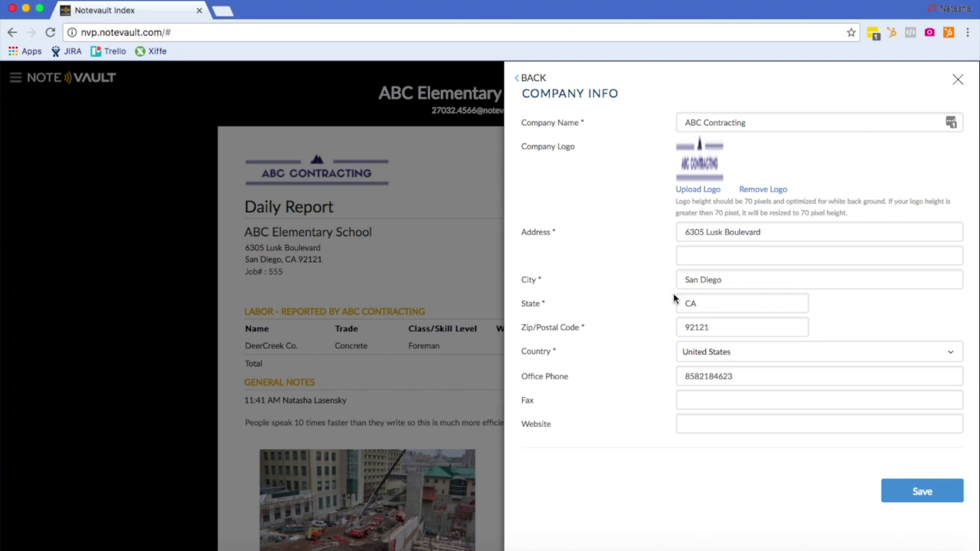
pyautogui.click(519, 78)
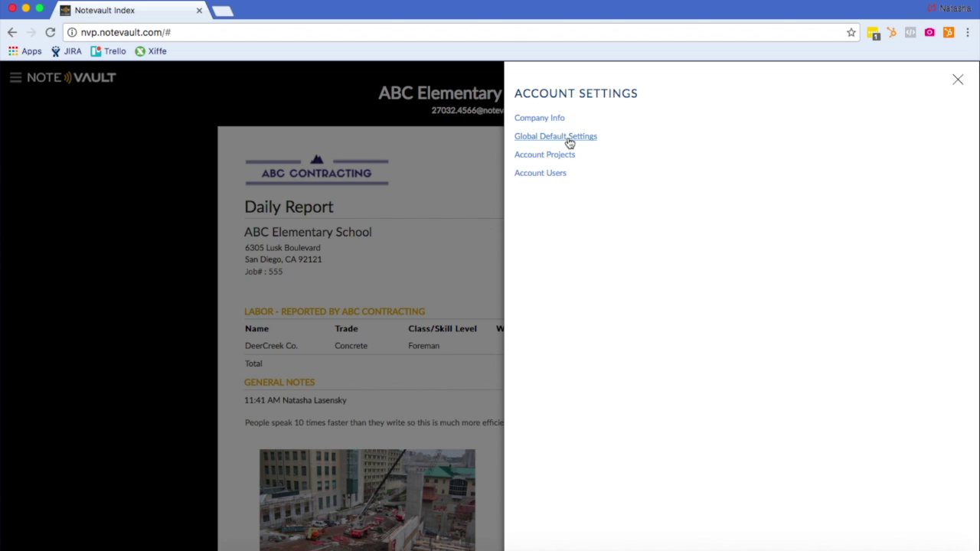
# Look through the account's global default settings, from keywords, report categories and units of measure to companies, classifications, material and material status.
pyautogui.click(569, 137)
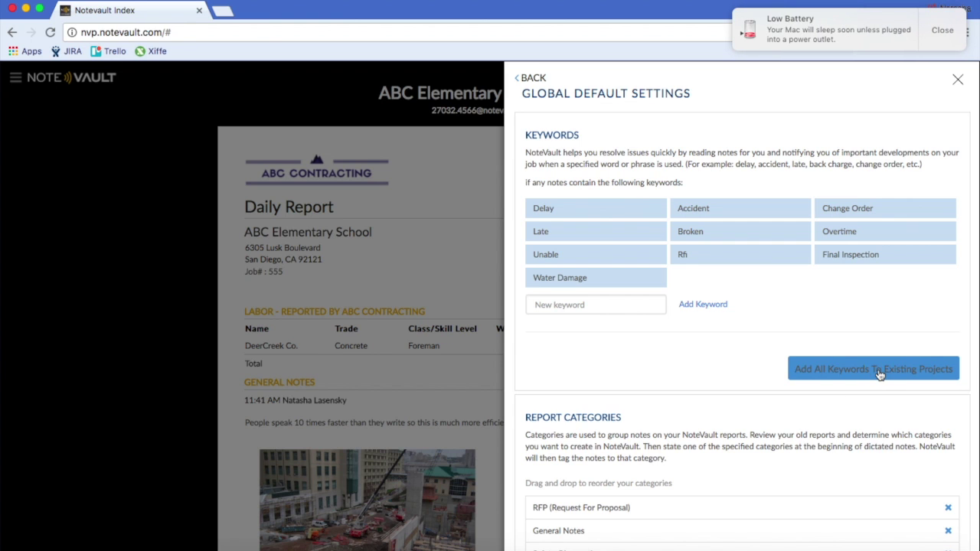
pyautogui.scroll(-5, 591, 375)
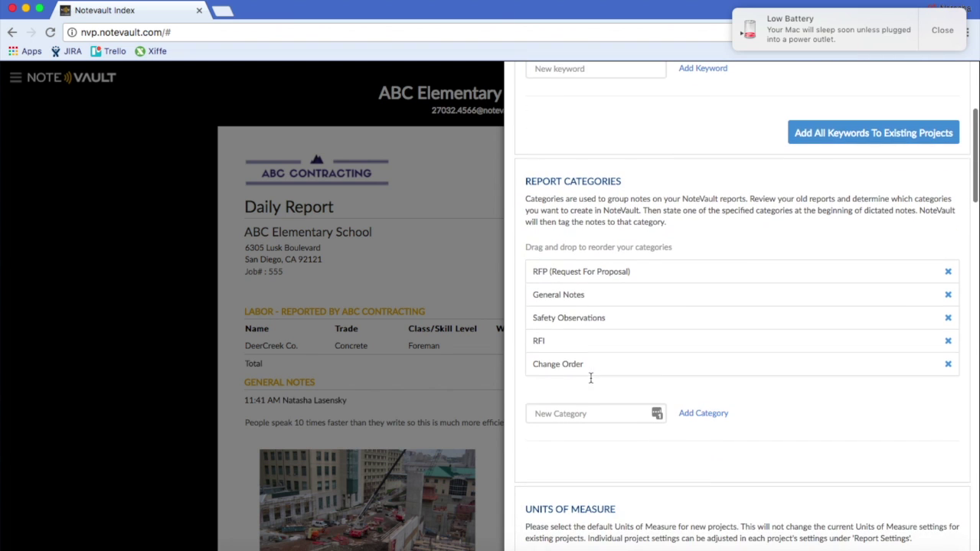
pyautogui.click(941, 32)
pyautogui.scroll(-6, 663, 416)
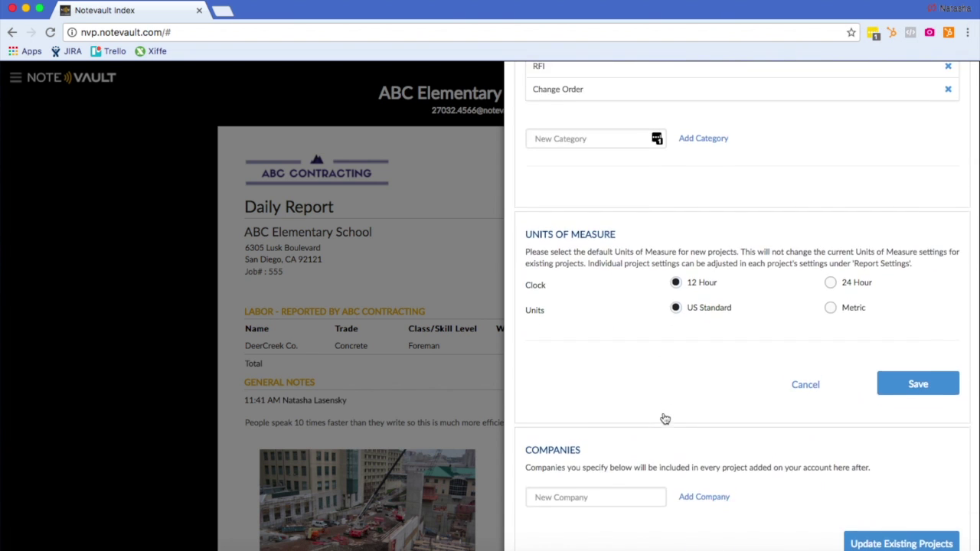
pyautogui.scroll(-20, 664, 416)
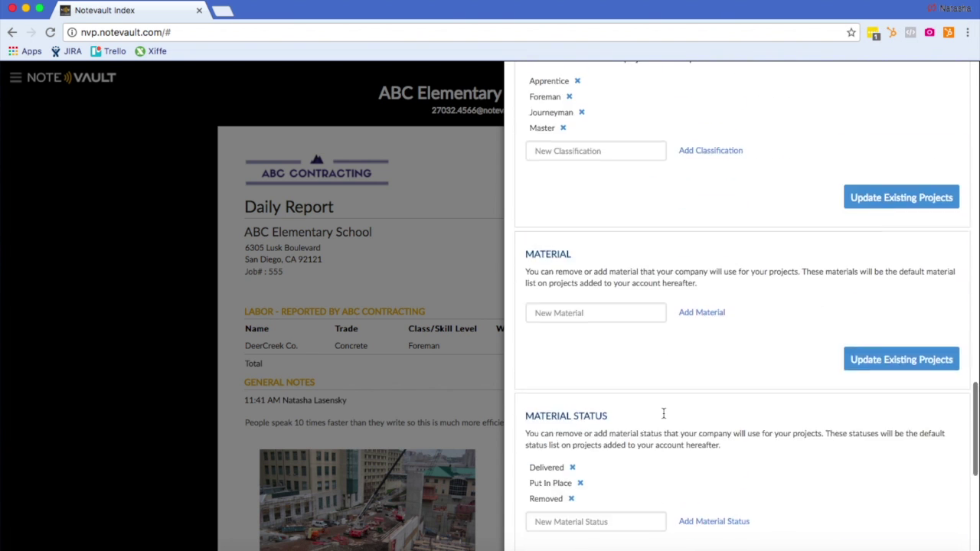
pyautogui.scroll(-4, 663, 414)
pyautogui.scroll(20, 663, 414)
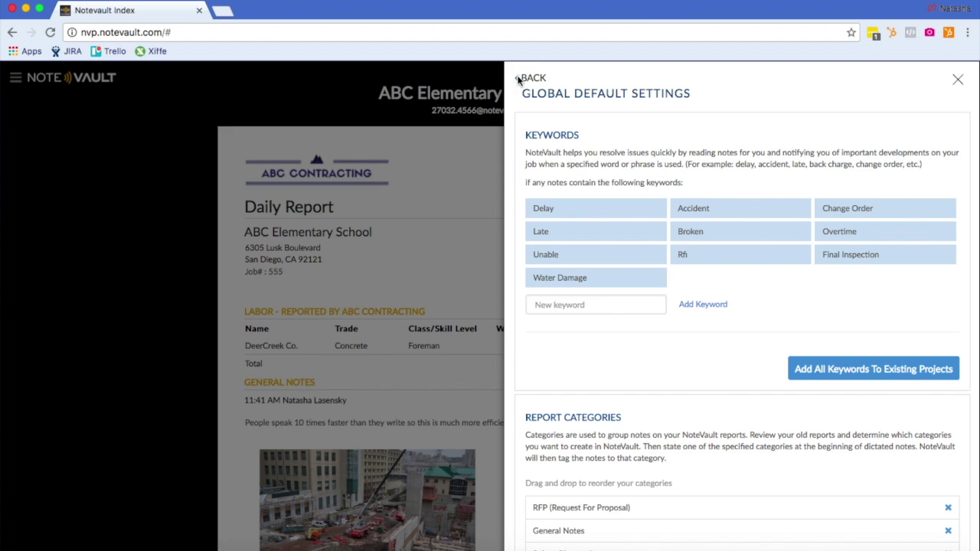
pyautogui.click(532, 78)
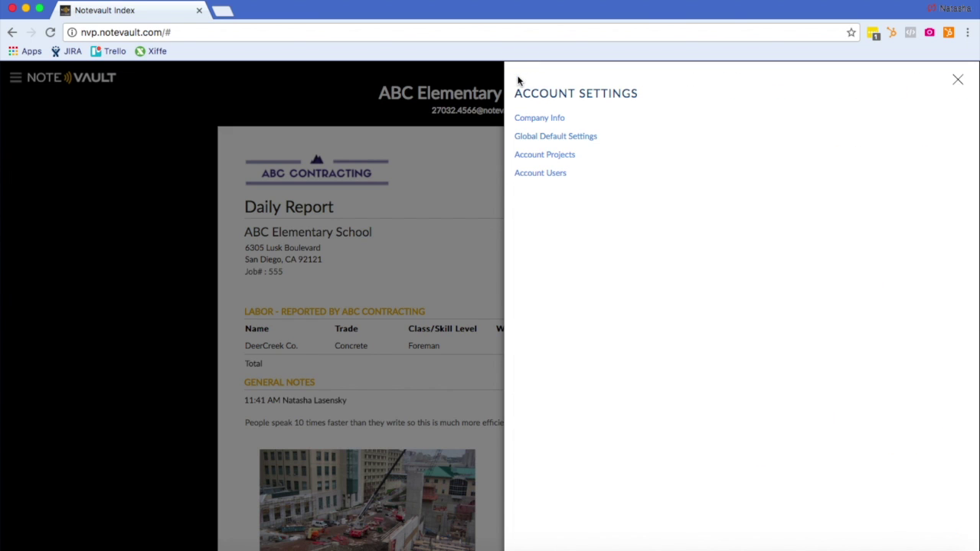
# View the account's projects and users lists, and close the account settings to return to the daily report.
pyautogui.click(554, 156)
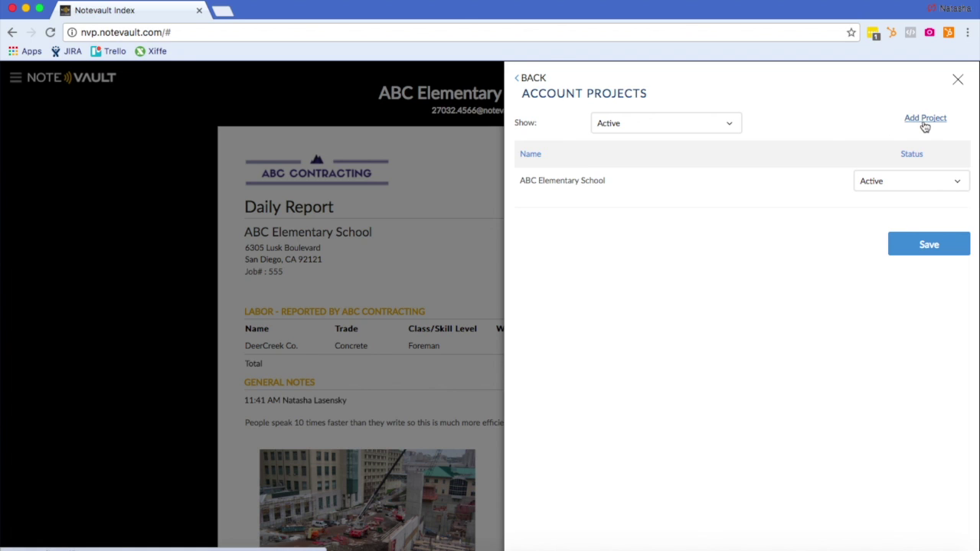
pyautogui.click(521, 79)
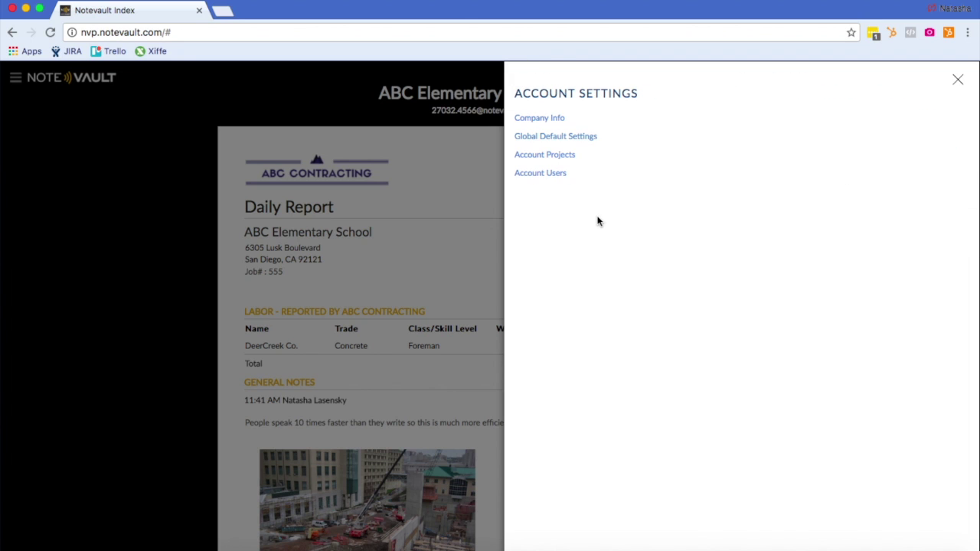
pyautogui.click(542, 175)
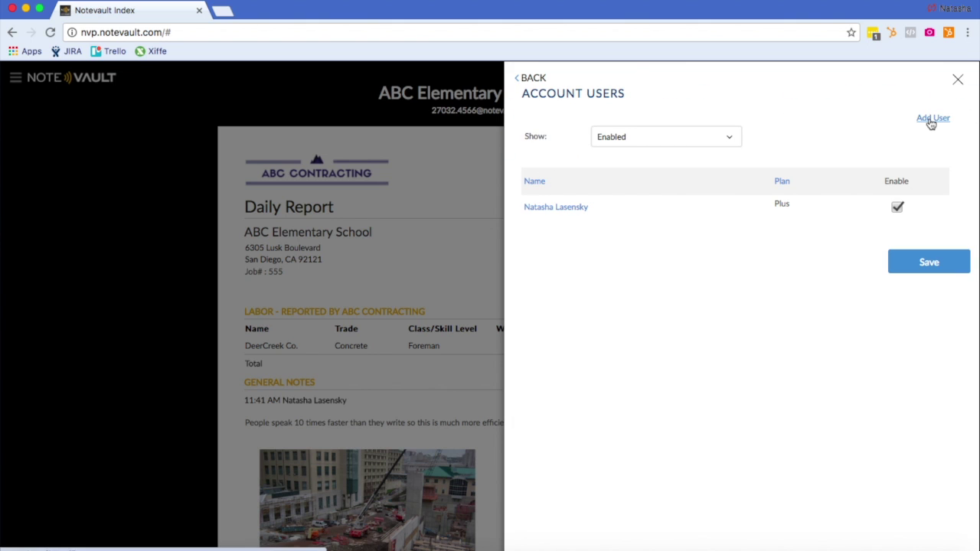
pyautogui.click(521, 79)
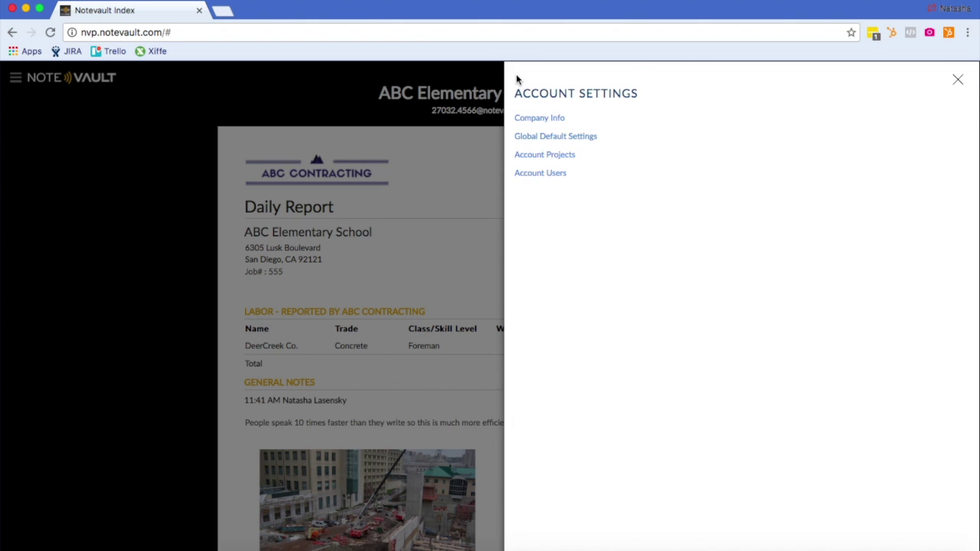
pyautogui.click(958, 80)
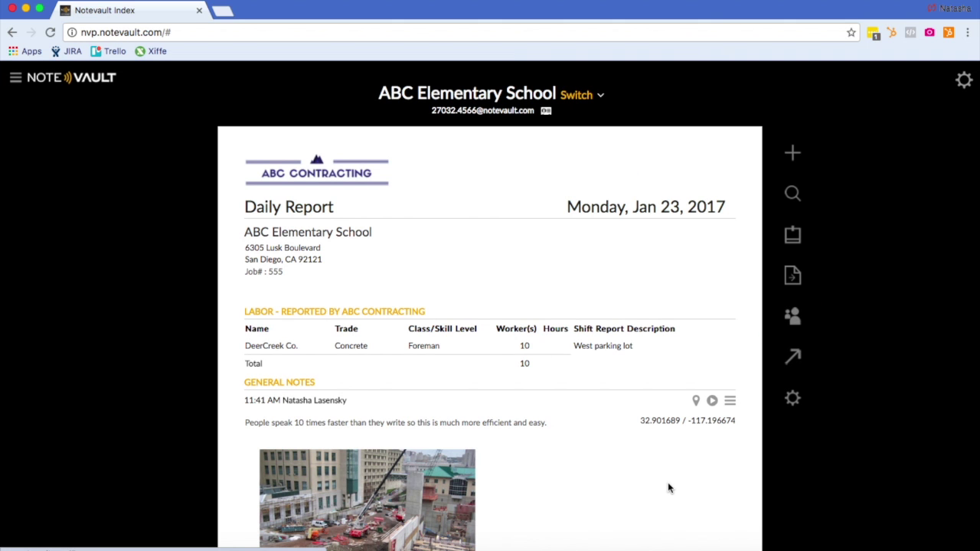